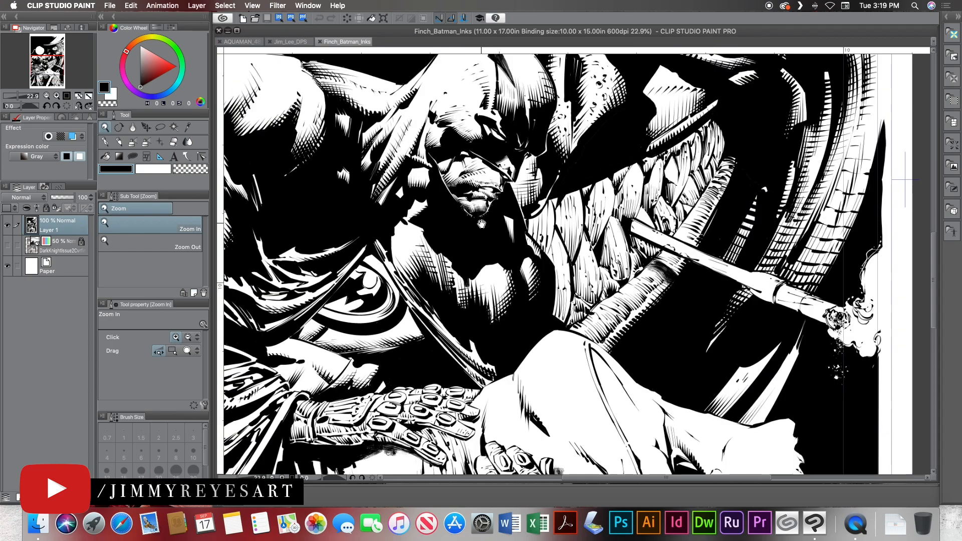
# Examine the inked unconscious woman and her flowing hair in the lower part of the Finch_Batman_Inks page.
pyautogui.moveTo(476, 271)
pyautogui.mouseDown()
pyautogui.moveTo(495, 270)
pyautogui.moveTo(466, 197)
pyautogui.mouseUp()
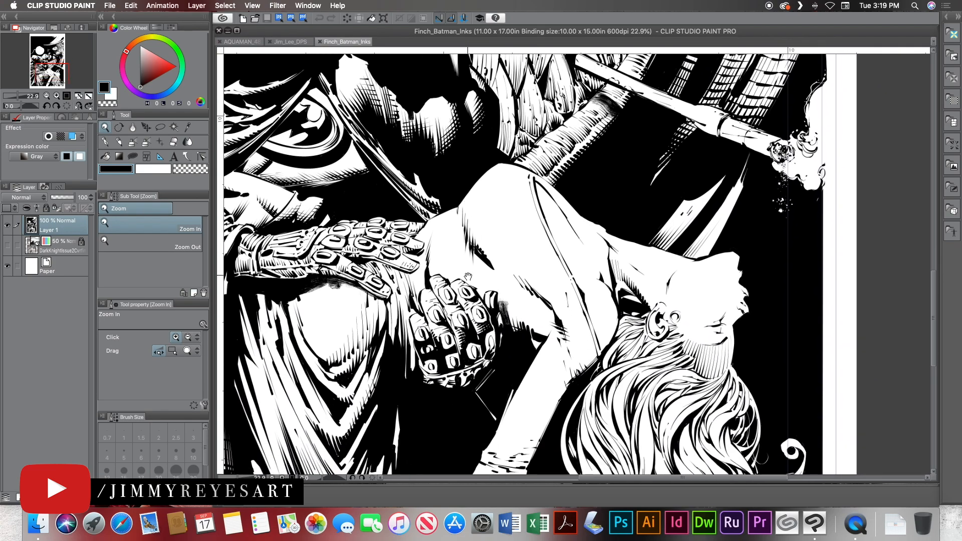
pyautogui.moveTo(464, 273); pyautogui.dragTo(441, 196)
pyautogui.moveTo(494, 270); pyautogui.dragTo(425, 207)
pyautogui.moveTo(514, 258); pyautogui.dragTo(466, 251)
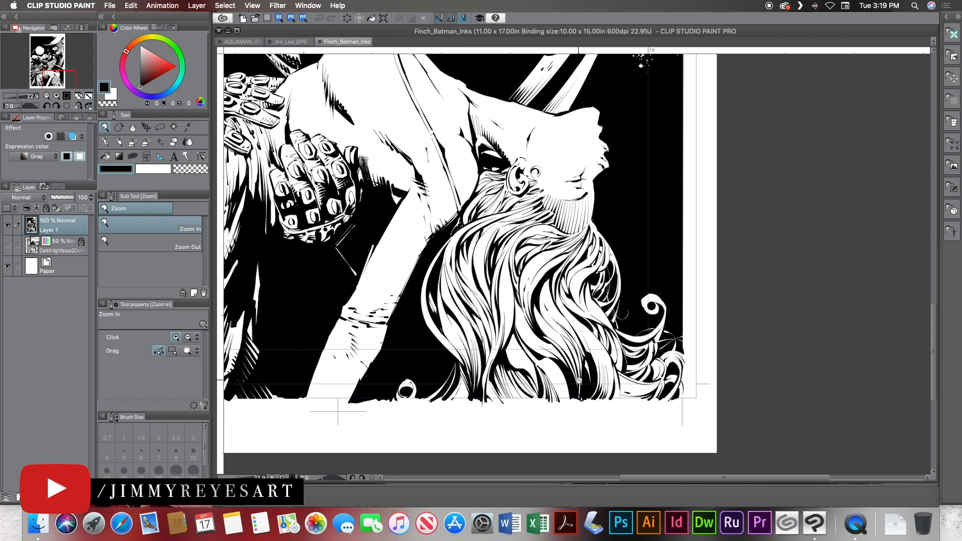
# Open the Jim_Lee_DPS page and examine the line work on Superman, the female fighter and the surrounding debris.
pyautogui.click(290, 42)
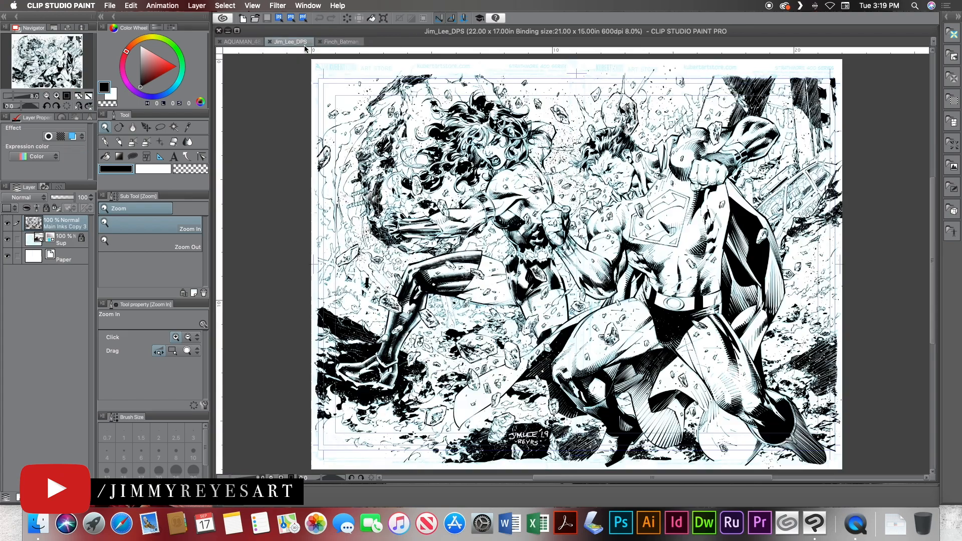
pyautogui.moveTo(607, 242); pyautogui.dragTo(515, 221)
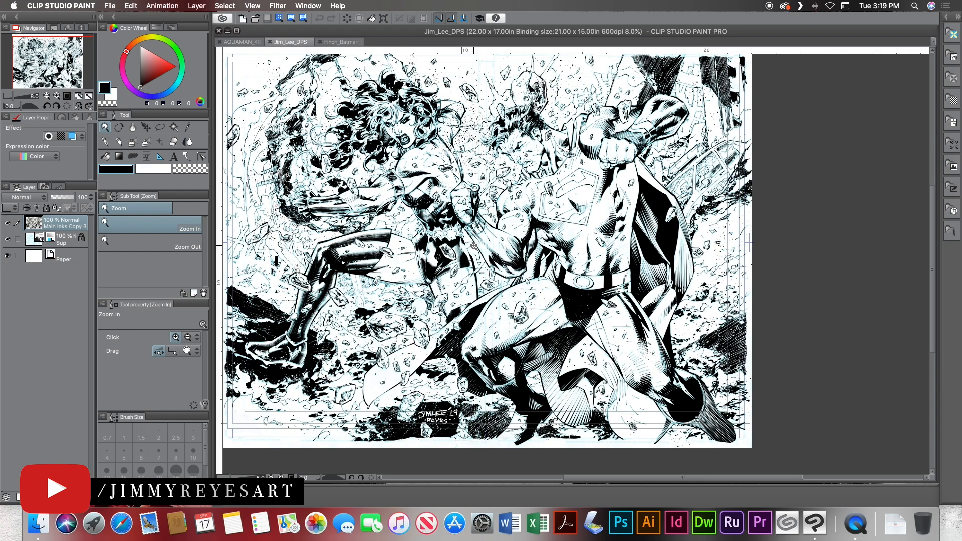
pyautogui.moveTo(511, 212); pyautogui.dragTo(518, 224)
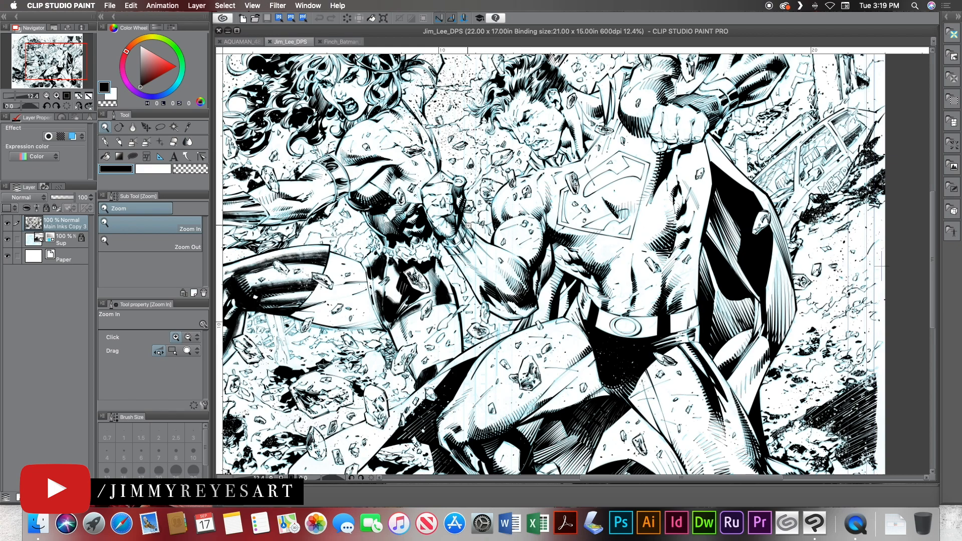
pyautogui.moveTo(460, 210); pyautogui.dragTo(495, 207)
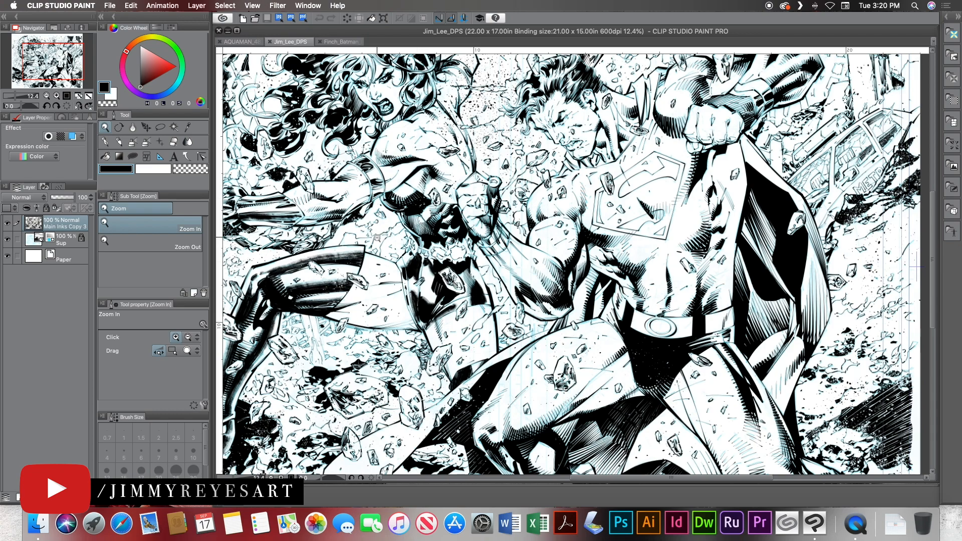
pyautogui.moveTo(376, 238); pyautogui.dragTo(411, 261)
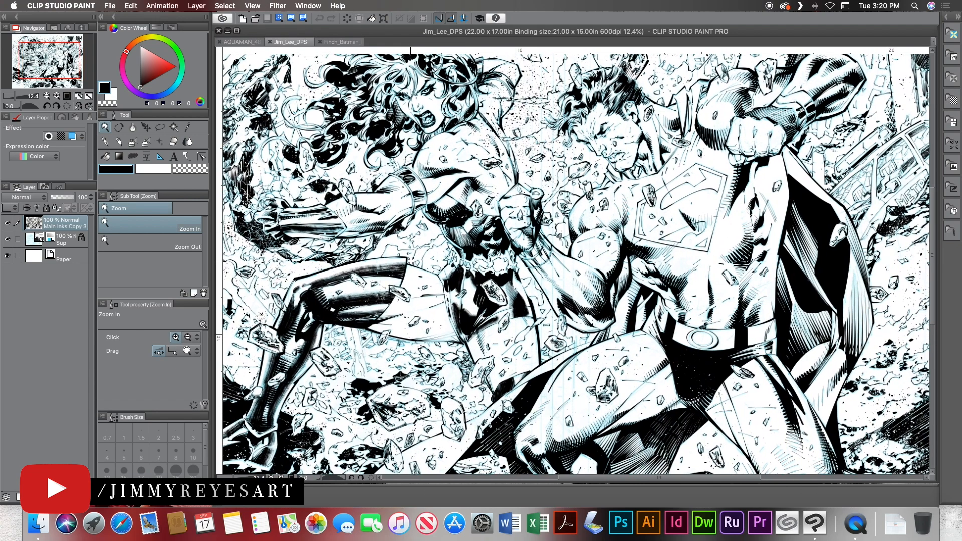
pyautogui.moveTo(638, 246); pyautogui.dragTo(417, 244)
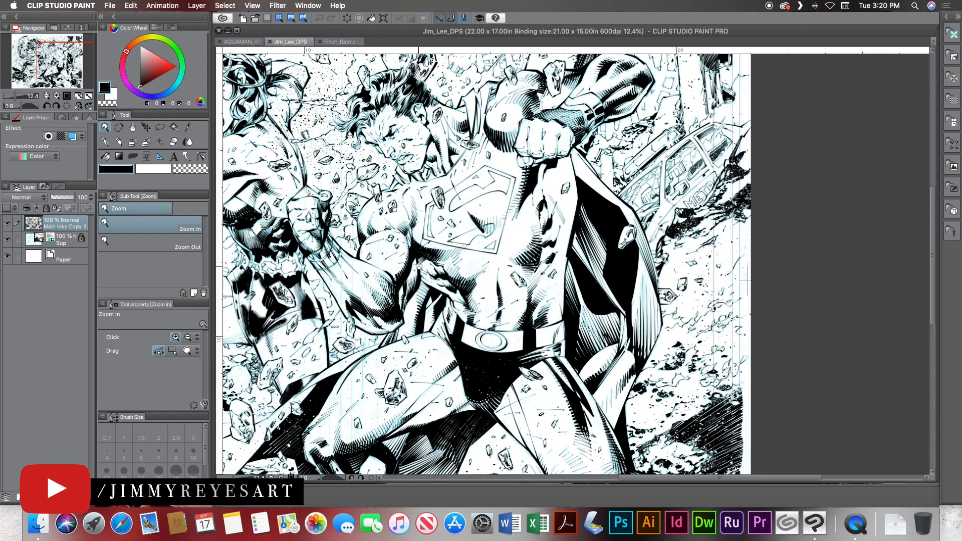
pyautogui.moveTo(465, 320); pyautogui.dragTo(443, 224)
pyautogui.moveTo(461, 305); pyautogui.dragTo(453, 259)
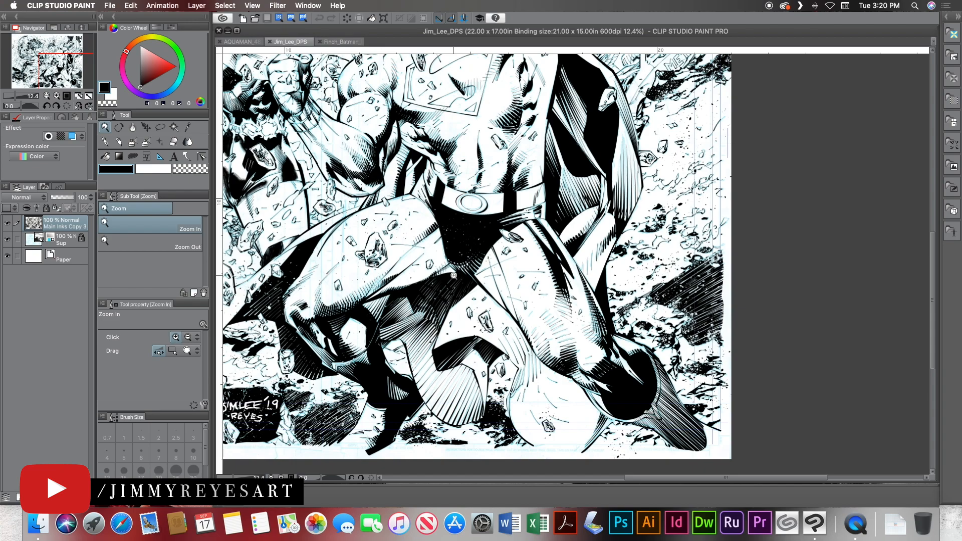
pyautogui.moveTo(320, 213); pyautogui.dragTo(427, 201)
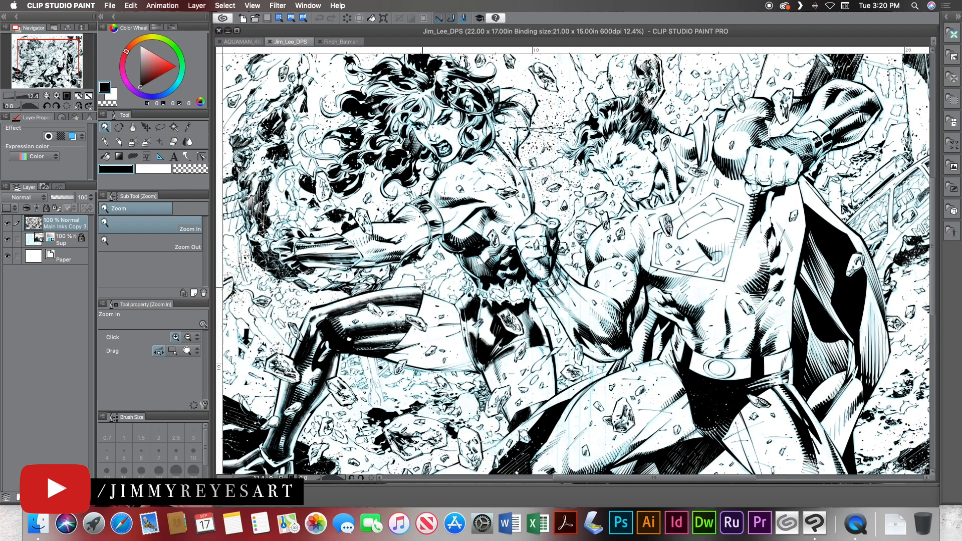
pyautogui.moveTo(422, 287); pyautogui.dragTo(434, 152)
pyautogui.moveTo(465, 98); pyautogui.dragTo(424, 277)
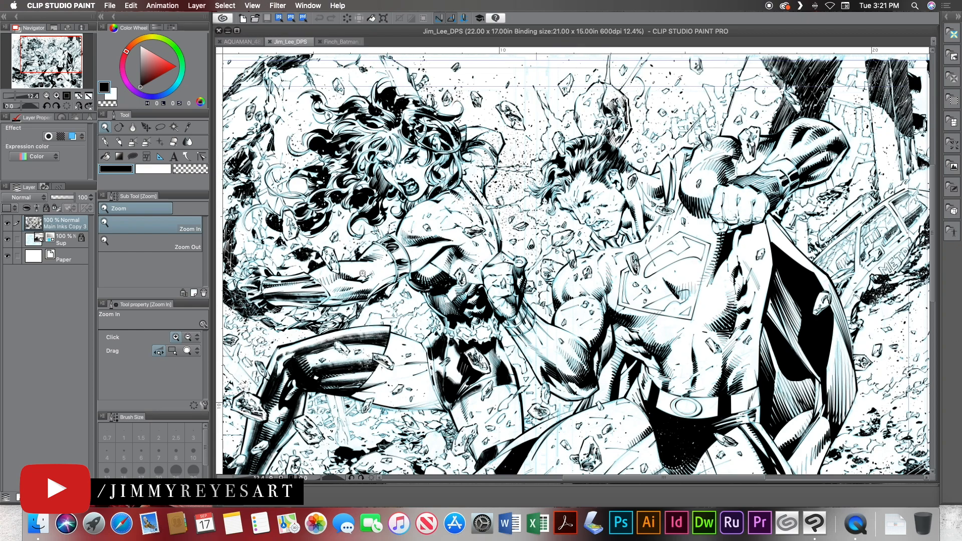
pyautogui.moveTo(361, 267); pyautogui.dragTo(397, 225)
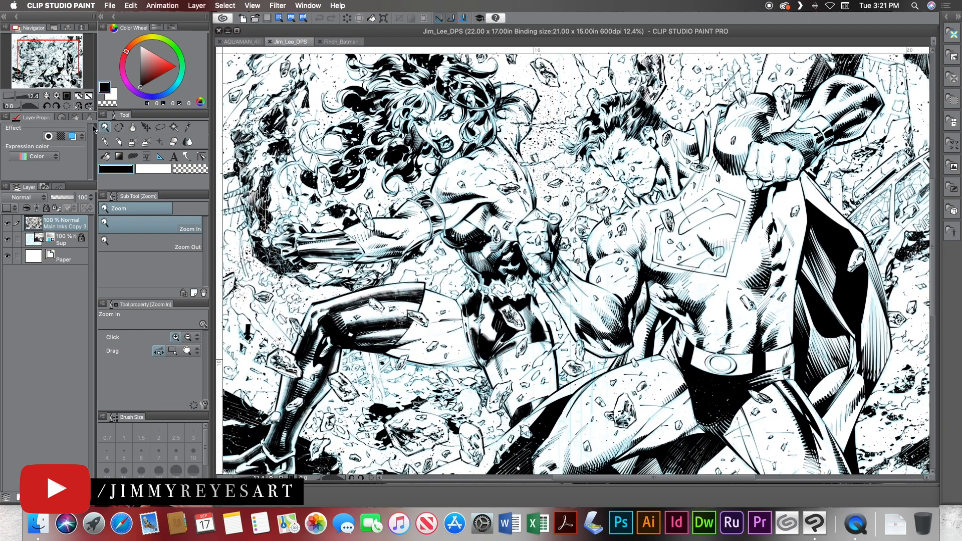
# Activate the Pen tool with the 01 Crow Quill brush and review the Inking brushes through 10 Chunky Spray 2.
pyautogui.press('p')
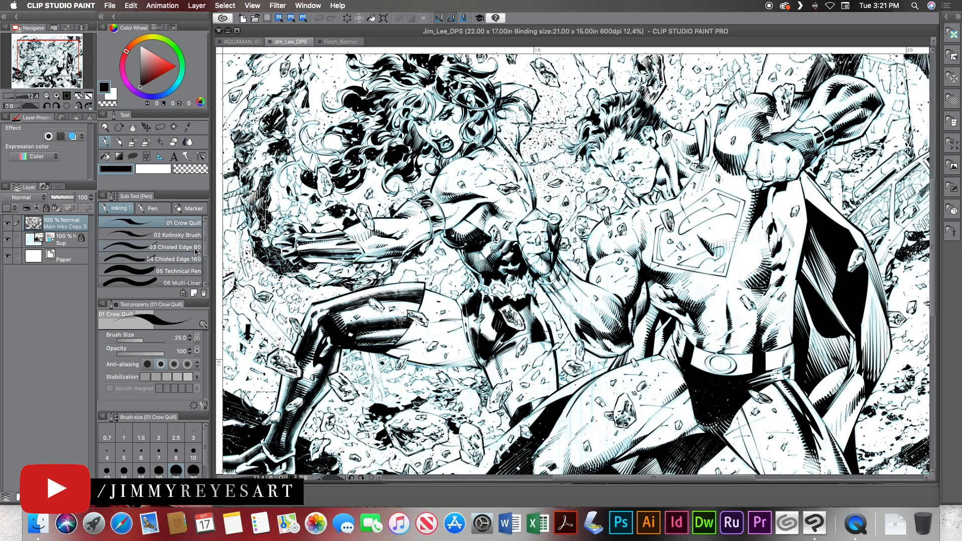
pyautogui.scroll(-4, 196, 254)
pyautogui.scroll(-1, 151, 252)
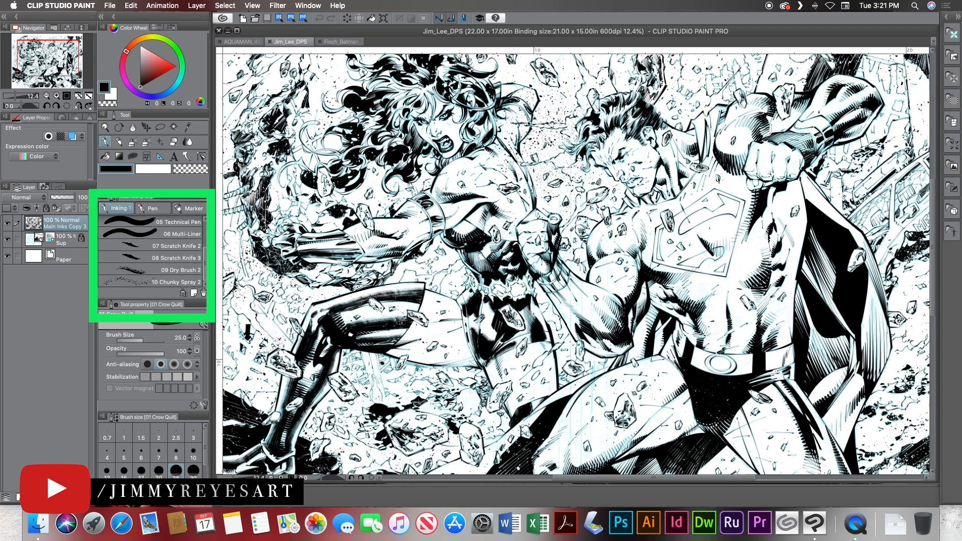
pyautogui.scroll(5, 200, 283)
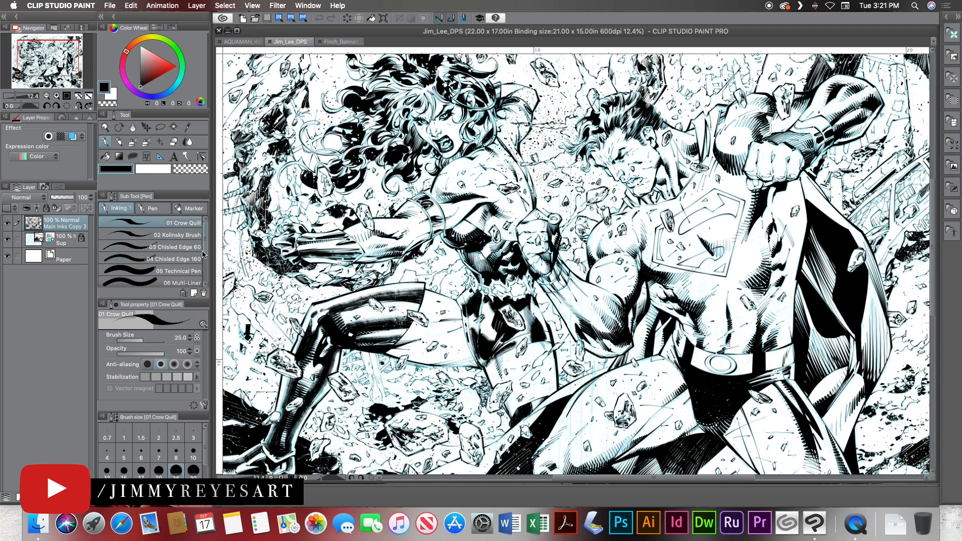
pyautogui.scroll(-1, 202, 251)
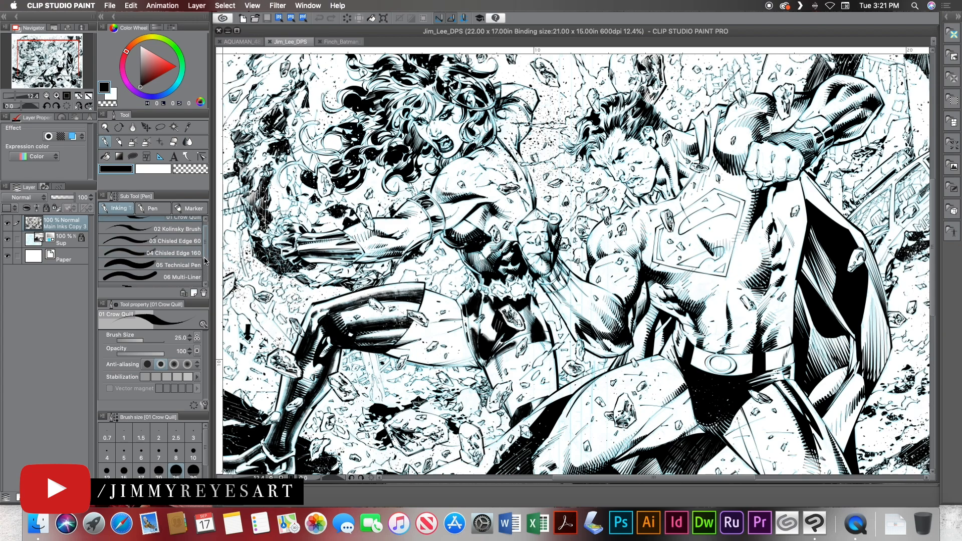
pyautogui.scroll(-3, 204, 257)
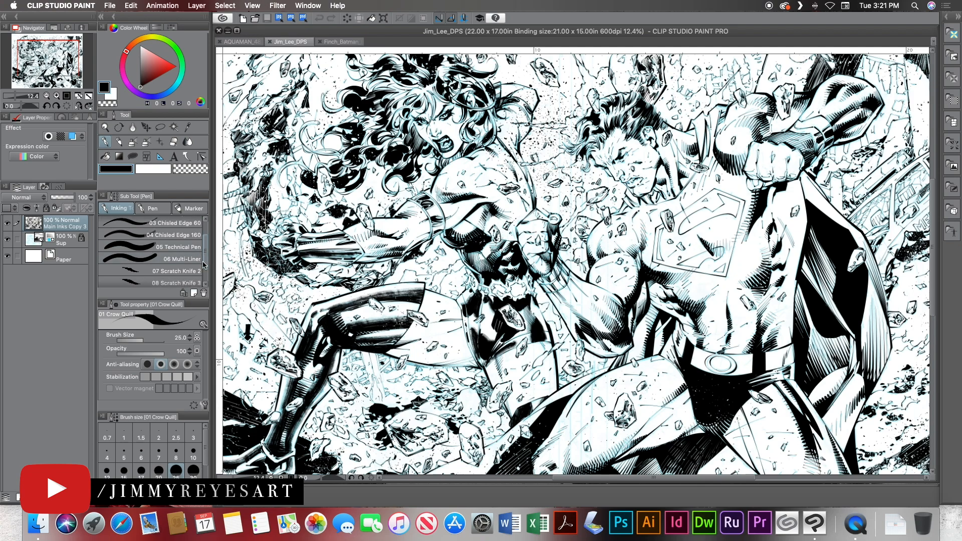
pyautogui.scroll(-3, 203, 266)
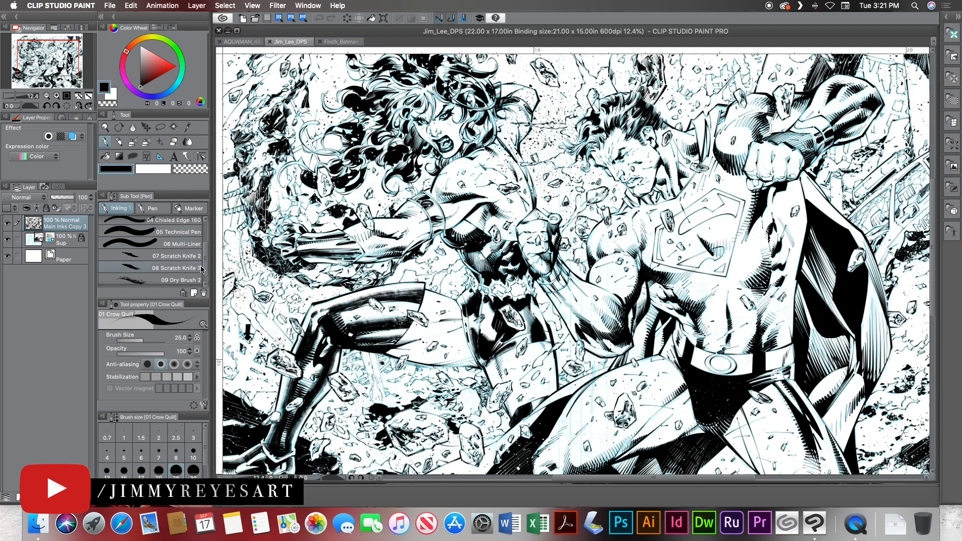
pyautogui.scroll(-2, 204, 273)
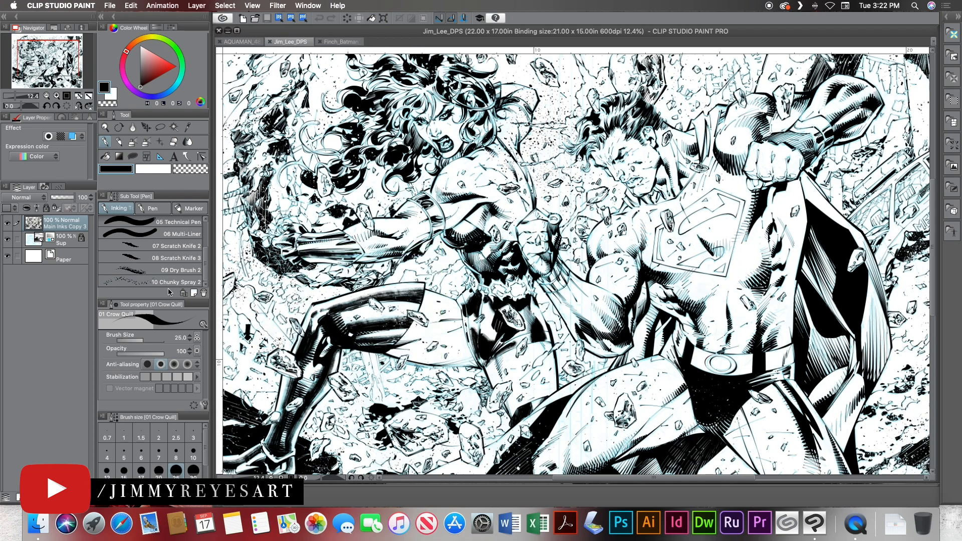
pyautogui.scroll(3, 173, 285)
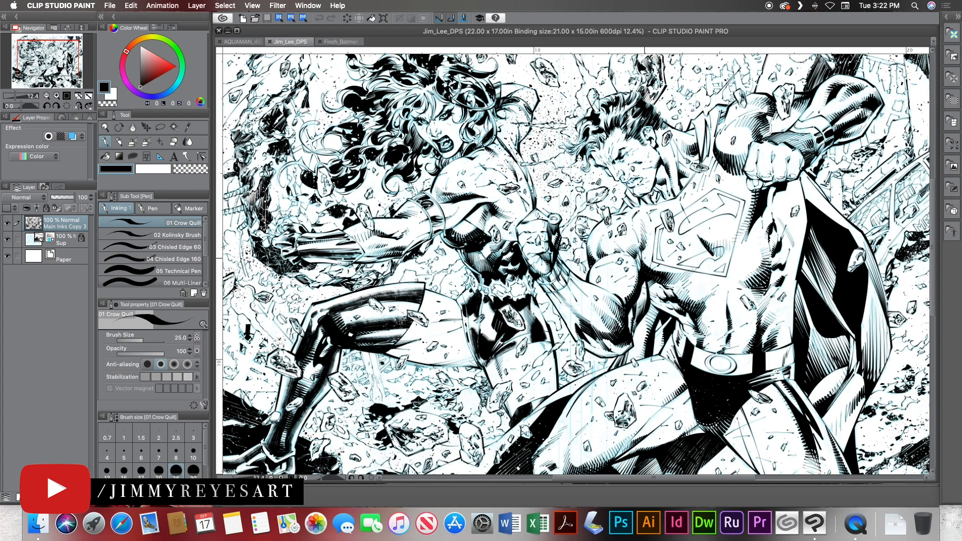
# Examine the inked textures of Superman's legs, cape and the wrecked car, ending on the female fighter.
pyautogui.moveTo(807, 357)
pyautogui.mouseDown()
pyautogui.moveTo(711, 248)
pyautogui.moveTo(626, 201)
pyautogui.moveTo(575, 226)
pyautogui.mouseUp()
pyautogui.moveTo(676, 305); pyautogui.dragTo(625, 297)
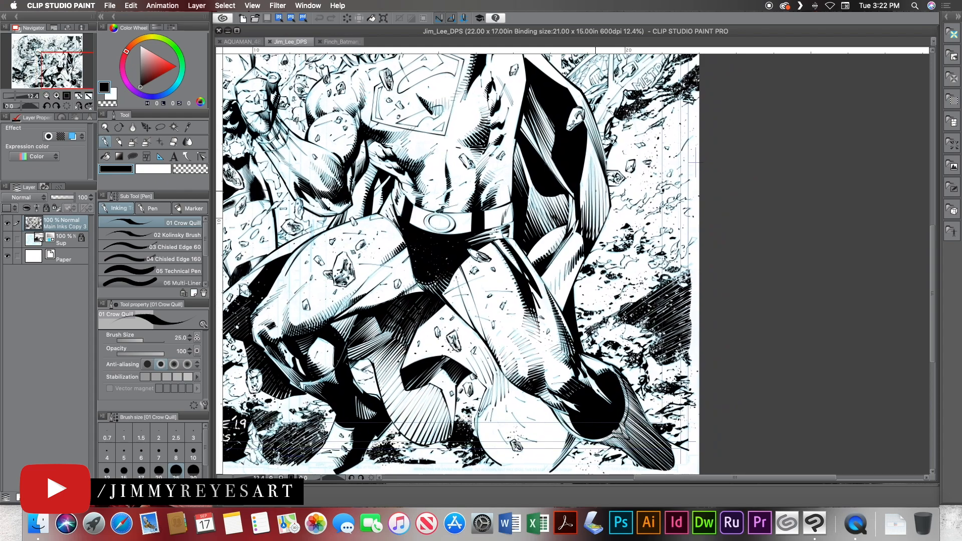
pyautogui.moveTo(633, 137); pyautogui.dragTo(626, 251)
pyautogui.moveTo(627, 198); pyautogui.dragTo(626, 275)
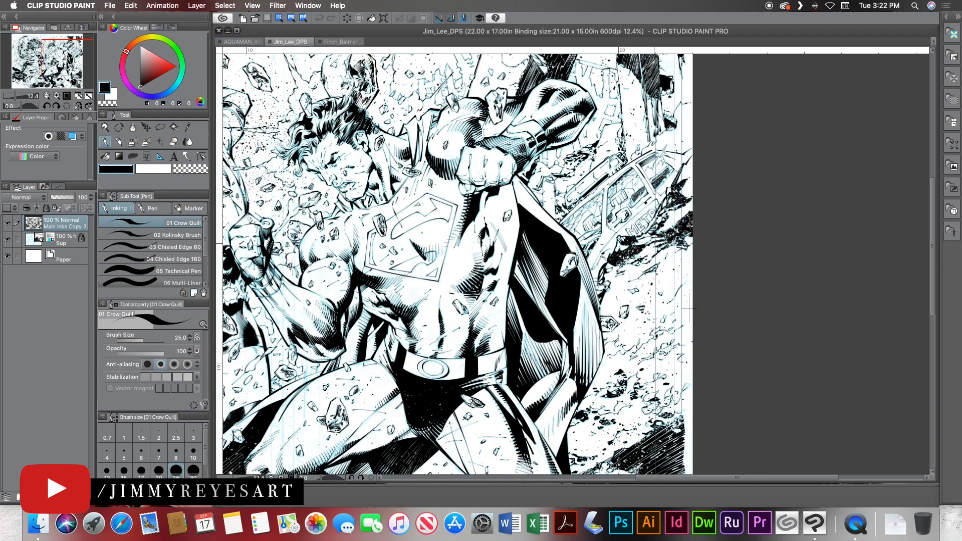
pyautogui.moveTo(569, 206); pyautogui.dragTo(555, 253)
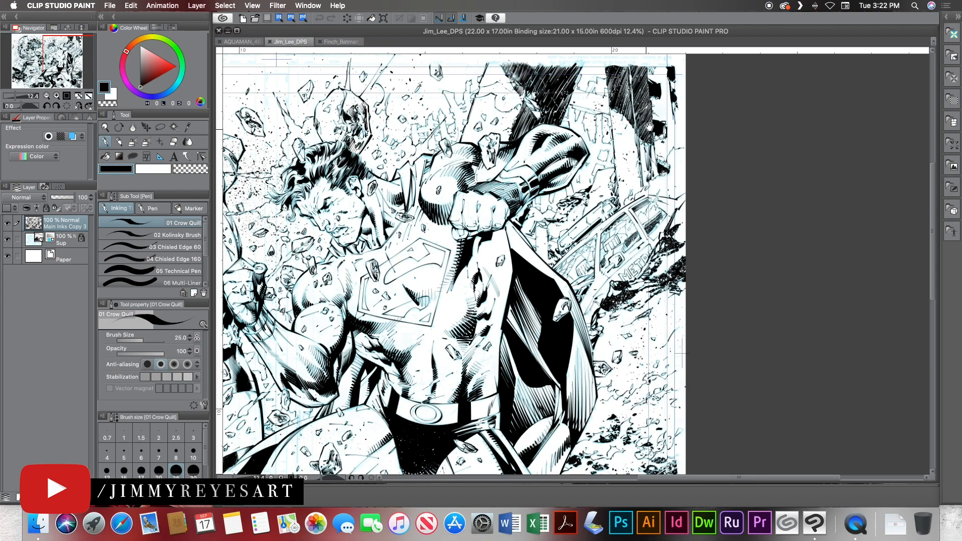
pyautogui.moveTo(256, 148); pyautogui.dragTo(617, 159)
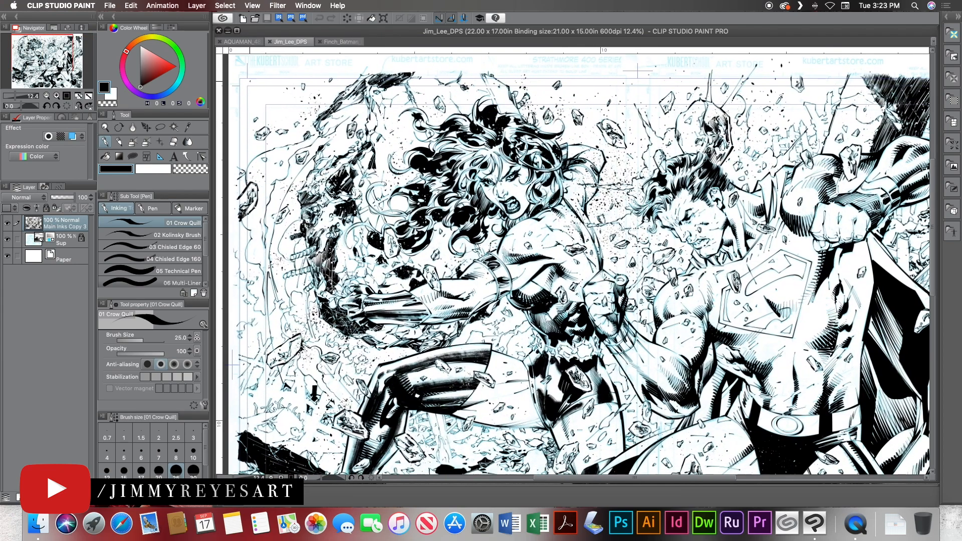
# Switch to the AQUAMAN_48_18-19_INKS page and examine its inked figures and the areas still in pencil.
pyautogui.click(247, 42)
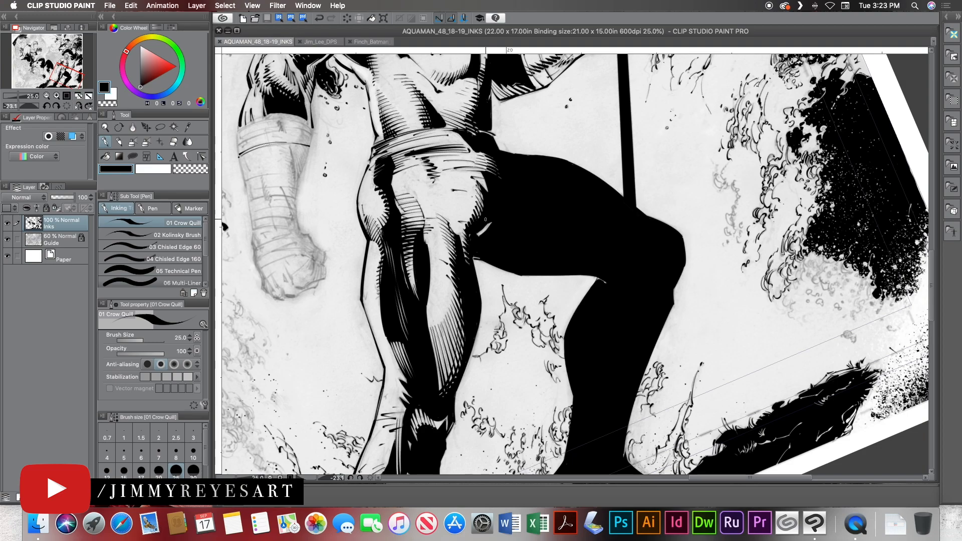
pyautogui.press('super+space')
pyautogui.moveTo(504, 203); pyautogui.dragTo(469, 150)
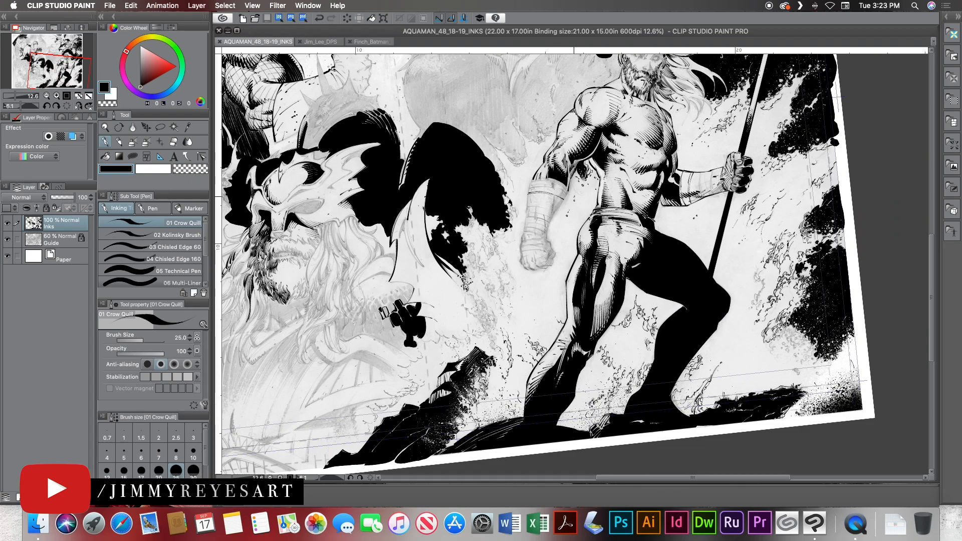
pyautogui.moveTo(569, 148); pyautogui.dragTo(522, 246)
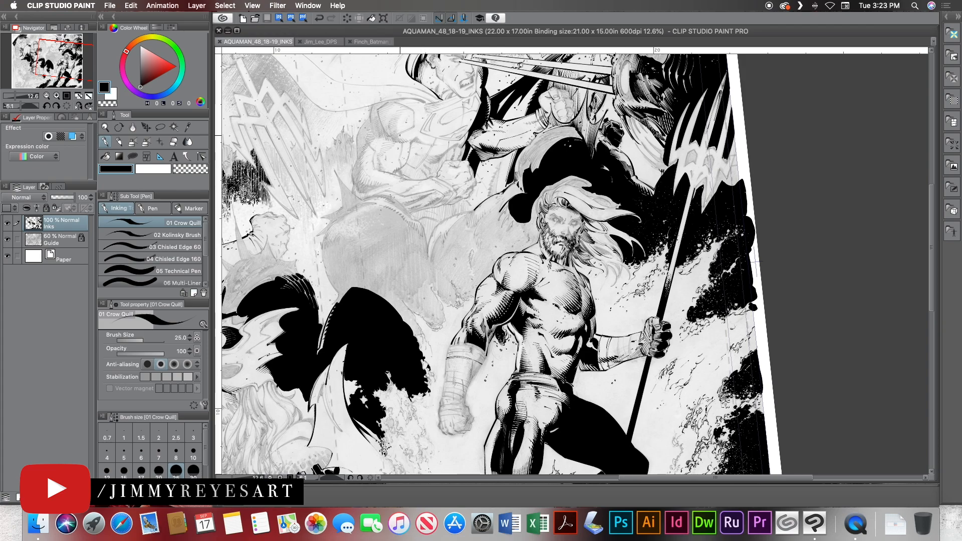
pyautogui.moveTo(411, 141); pyautogui.dragTo(459, 224)
pyautogui.moveTo(316, 229); pyautogui.dragTo(511, 182)
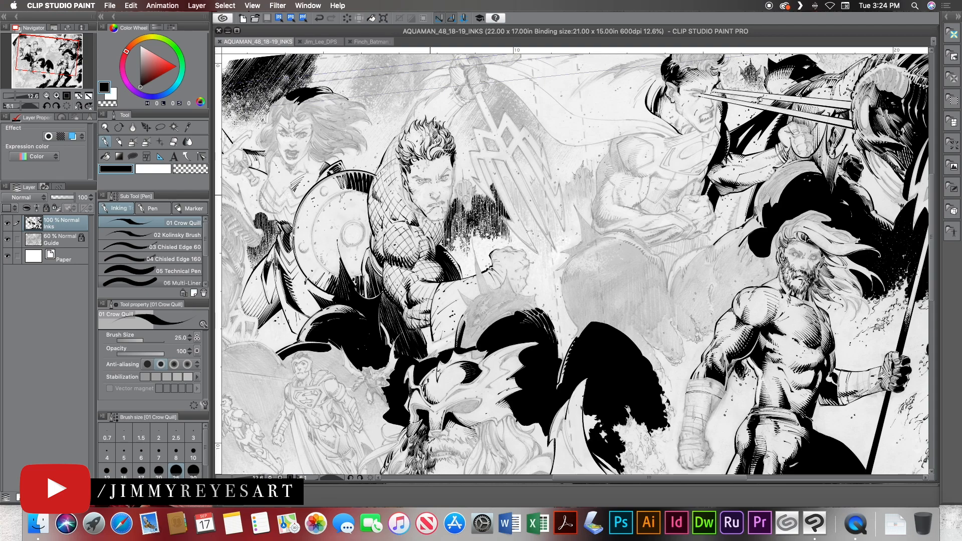
pyautogui.moveTo(327, 194); pyautogui.dragTo(368, 215)
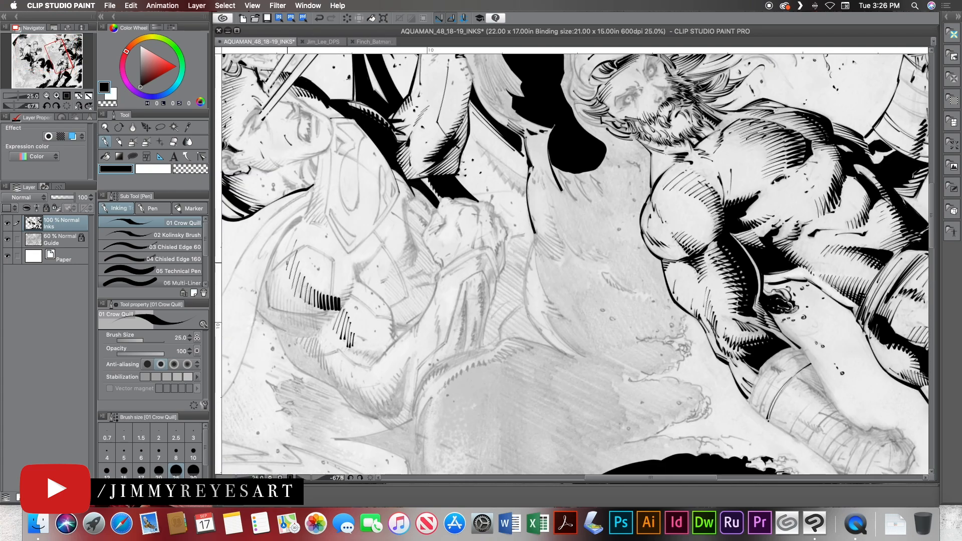
# Ink shading hatches on the upper arm of the pencilled Superman with the Crow Quill brush.
pyautogui.moveTo(294, 230); pyautogui.dragTo(287, 251)
pyautogui.press('r')
pyautogui.moveTo(298, 319); pyautogui.dragTo(276, 337)
pyautogui.press('p')
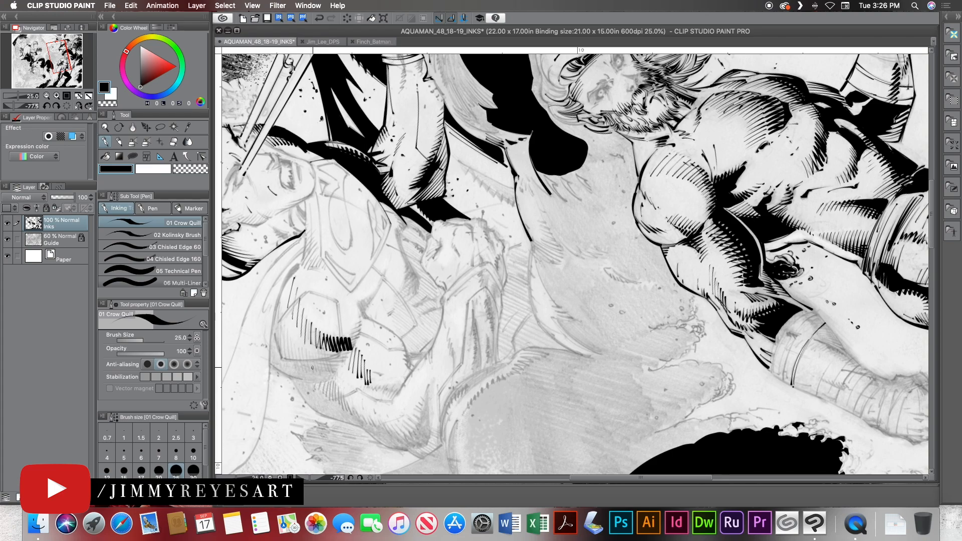
pyautogui.press('r')
pyautogui.moveTo(358, 263); pyautogui.dragTo(458, 100)
pyautogui.moveTo(434, 173); pyautogui.dragTo(324, 309)
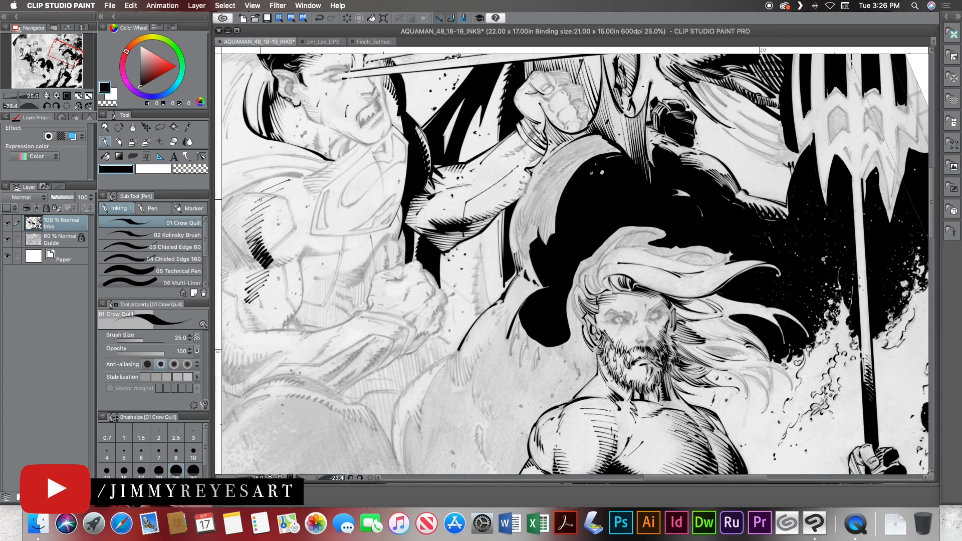
# Add a new layer above Inks and hide the Inks and Guide layers to get a blank practice area.
pyautogui.press('super+shift+n')
pyautogui.moveTo(7, 256); pyautogui.dragTo(7, 239)
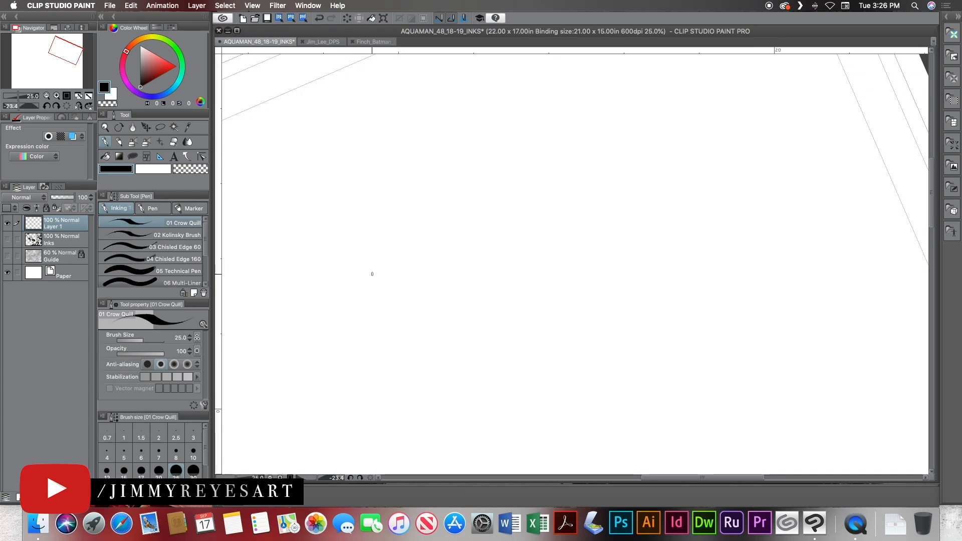
# Draw two groups of tapered Crow Quill hatching strokes and a short zigzag on the blank layer.
pyautogui.moveTo(369, 177); pyautogui.dragTo(353, 265)
pyautogui.moveTo(379, 176); pyautogui.dragTo(360, 274)
pyautogui.moveTo(391, 171)
pyautogui.mouseDown()
pyautogui.moveTo(375, 253)
pyautogui.moveTo(384, 140)
pyautogui.mouseUp()
pyautogui.moveTo(320, 236); pyautogui.dragTo(388, 121)
pyautogui.moveTo(310, 231); pyautogui.dragTo(390, 108)
pyautogui.moveTo(309, 224); pyautogui.dragTo(344, 155)
pyautogui.moveTo(432, 173)
pyautogui.mouseDown()
pyautogui.moveTo(427, 200)
pyautogui.moveTo(446, 170)
pyautogui.moveTo(446, 190)
pyautogui.moveTo(452, 167)
pyautogui.moveTo(459, 189)
pyautogui.moveTo(464, 161)
pyautogui.moveTo(464, 192)
pyautogui.mouseUp()
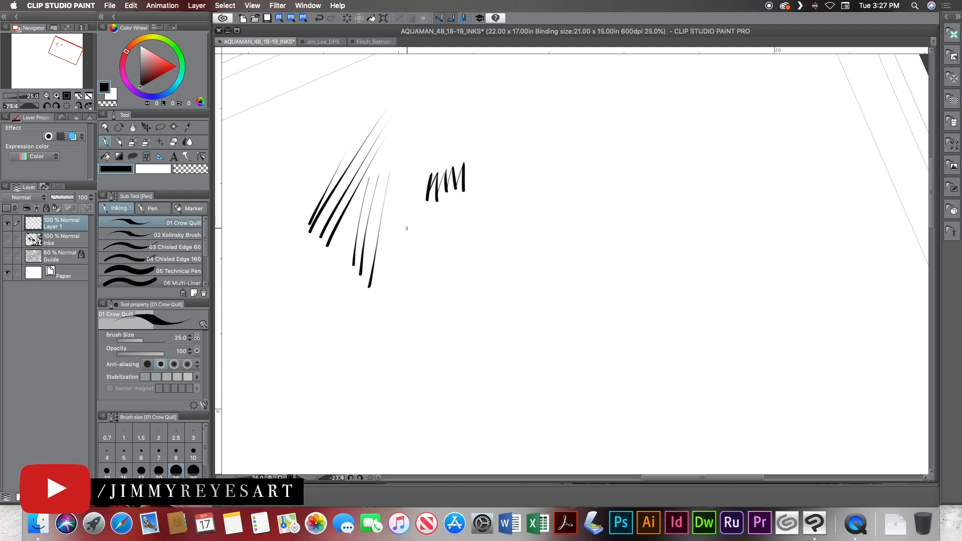
# Draw four parallel diagonal strokes with heavy ends beside the zigzag, plus two long strokes tapering upward.
pyautogui.moveTo(525, 183); pyautogui.dragTo(458, 263)
pyautogui.moveTo(528, 189); pyautogui.dragTo(470, 268)
pyautogui.moveTo(532, 195); pyautogui.dragTo(486, 270)
pyautogui.moveTo(538, 202); pyautogui.dragTo(497, 282)
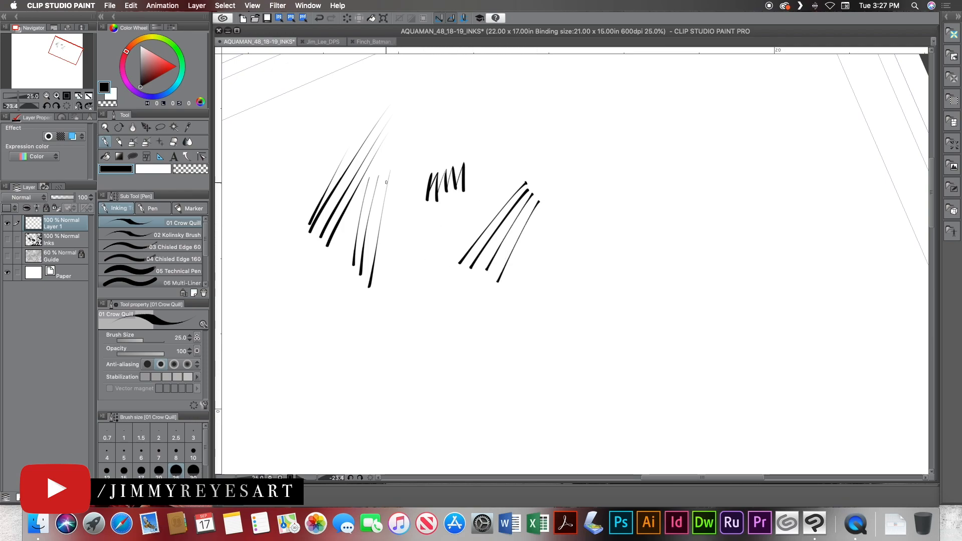
pyautogui.moveTo(429, 245); pyautogui.dragTo(482, 166)
pyautogui.moveTo(376, 284); pyautogui.dragTo(431, 162)
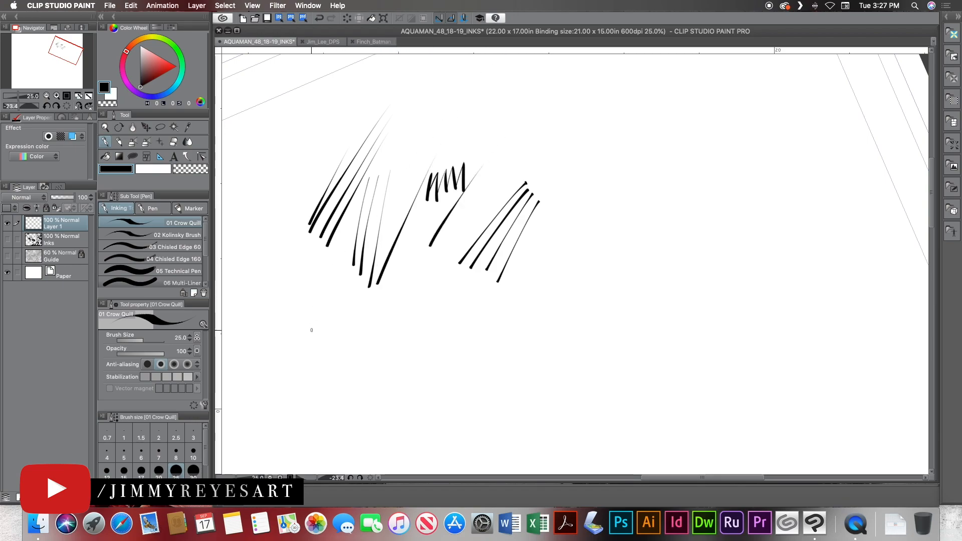
# Draw a row of small tapered Crow Quill strokes and a curving column of feathered hatching below the existing hatches.
pyautogui.moveTo(315, 314); pyautogui.dragTo(317, 261)
pyautogui.moveTo(317, 314)
pyautogui.mouseDown()
pyautogui.moveTo(320, 293)
pyautogui.moveTo(324, 316)
pyautogui.moveTo(343, 324)
pyautogui.mouseUp()
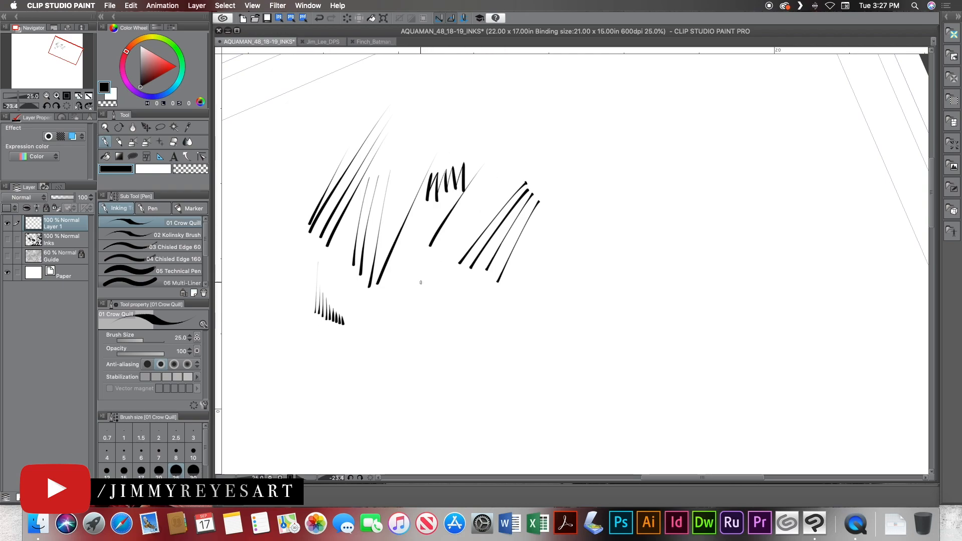
pyautogui.moveTo(425, 272); pyautogui.dragTo(407, 333)
pyautogui.moveTo(431, 271); pyautogui.dragTo(406, 350)
pyautogui.moveTo(433, 273); pyautogui.dragTo(410, 366)
pyautogui.moveTo(428, 311); pyautogui.dragTo(418, 379)
pyautogui.moveTo(431, 319); pyautogui.dragTo(426, 387)
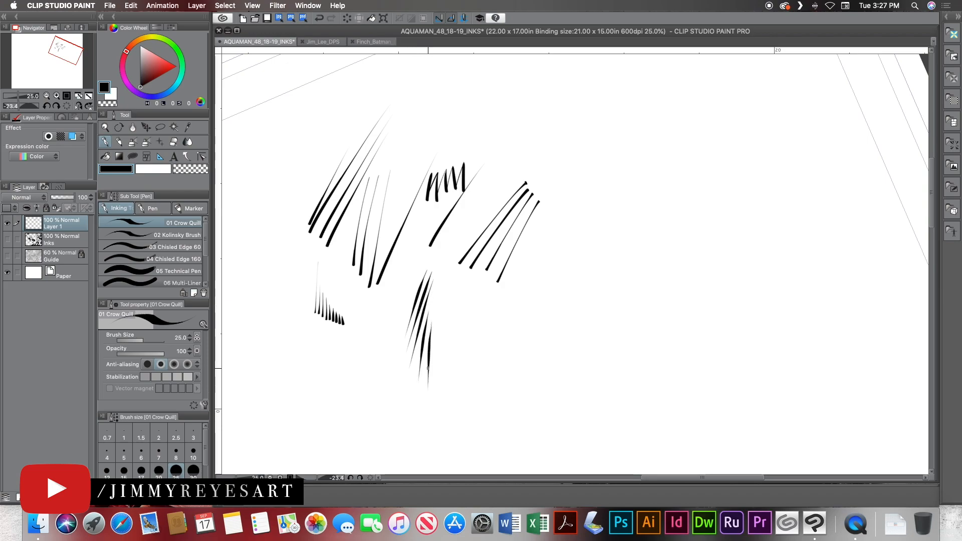
pyautogui.moveTo(434, 336); pyautogui.dragTo(434, 392)
pyautogui.moveTo(436, 342); pyautogui.dragTo(443, 401)
pyautogui.moveTo(442, 354); pyautogui.dragTo(450, 399)
pyautogui.moveTo(446, 360)
pyautogui.mouseDown()
pyautogui.moveTo(463, 414)
pyautogui.moveTo(474, 420)
pyautogui.mouseUp()
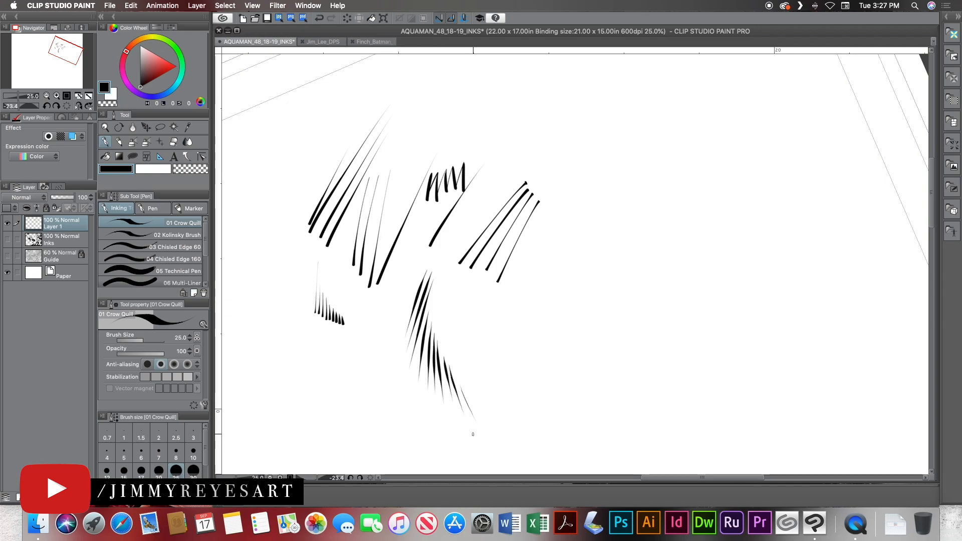
# Draw a group of long tapered, slightly curved strokes with the Kolinsky Brush beside the first Crow Quill hatching.
pyautogui.click(196, 235)
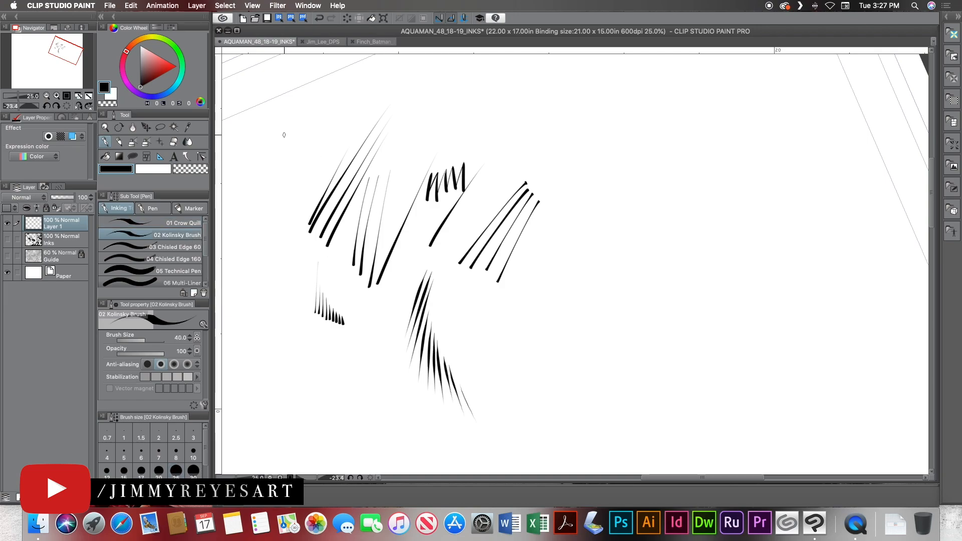
pyautogui.moveTo(305, 112); pyautogui.dragTo(274, 216)
pyautogui.moveTo(292, 155); pyautogui.dragTo(281, 186)
pyautogui.moveTo(313, 125); pyautogui.dragTo(271, 229)
pyautogui.moveTo(307, 139); pyautogui.dragTo(274, 238)
pyautogui.moveTo(293, 182)
pyautogui.mouseDown()
pyautogui.moveTo(277, 249)
pyautogui.moveTo(289, 270)
pyautogui.mouseUp()
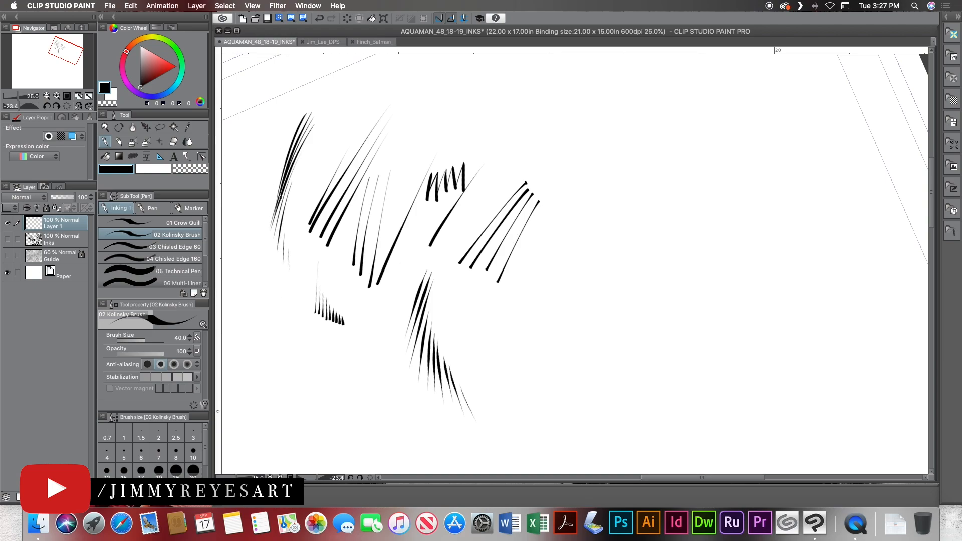
# Build the Kolinsky group up into solid black with feathered ends and add a long thick stroke beside it.
pyautogui.moveTo(287, 150)
pyautogui.mouseDown()
pyautogui.moveTo(281, 205)
pyautogui.moveTo(282, 148)
pyautogui.moveTo(293, 124)
pyautogui.moveTo(283, 151)
pyautogui.moveTo(284, 115)
pyautogui.mouseUp()
pyautogui.moveTo(280, 156)
pyautogui.mouseDown()
pyautogui.moveTo(278, 130)
pyautogui.moveTo(269, 280)
pyautogui.moveTo(283, 196)
pyautogui.moveTo(298, 167)
pyautogui.mouseUp()
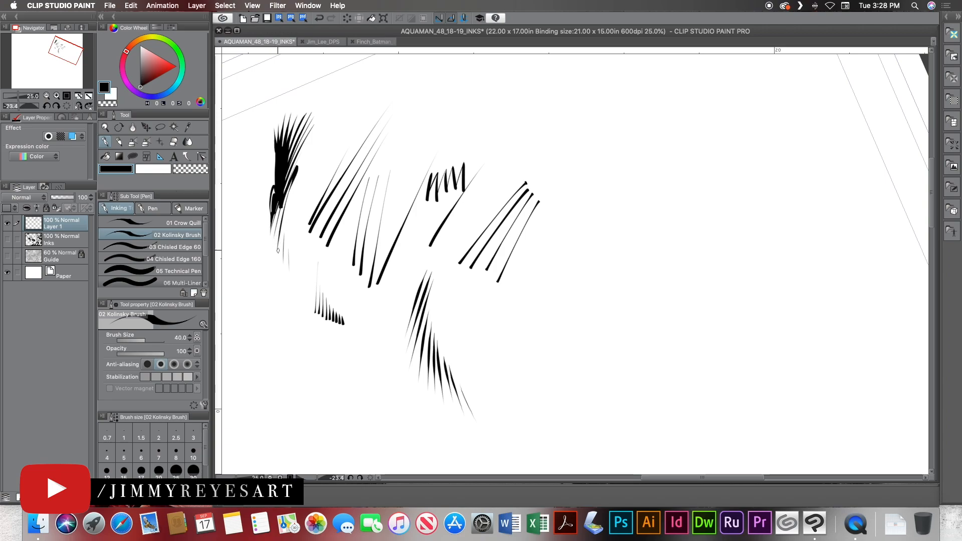
pyautogui.moveTo(281, 265); pyautogui.dragTo(318, 159)
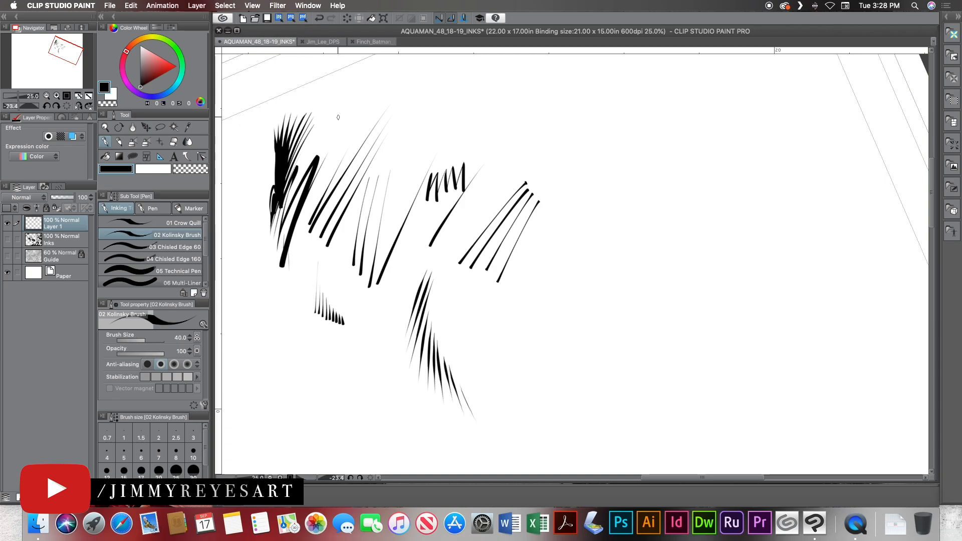
# Lay down a dense black patch of overlapping diagonal Kolinsky strokes and a small zigzag at the thick stroke's lower end.
pyautogui.moveTo(334, 123)
pyautogui.mouseDown()
pyautogui.moveTo(353, 91)
pyautogui.moveTo(340, 134)
pyautogui.moveTo(391, 65)
pyautogui.mouseUp()
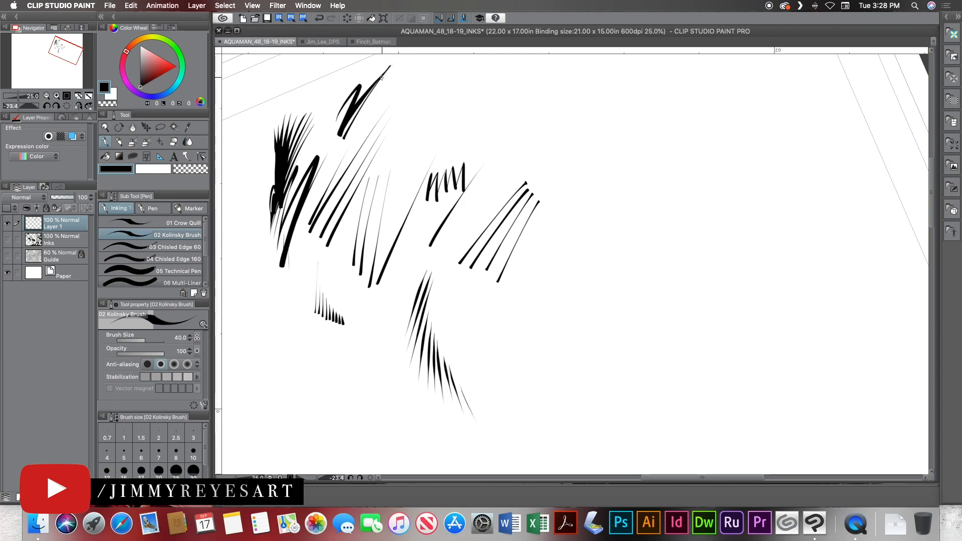
pyautogui.moveTo(340, 145); pyautogui.dragTo(391, 66)
pyautogui.moveTo(343, 146)
pyautogui.mouseDown()
pyautogui.moveTo(393, 74)
pyautogui.moveTo(342, 158)
pyautogui.mouseUp()
pyautogui.moveTo(379, 104)
pyautogui.mouseDown()
pyautogui.moveTo(345, 159)
pyautogui.moveTo(380, 111)
pyautogui.moveTo(353, 154)
pyautogui.moveTo(382, 119)
pyautogui.moveTo(347, 176)
pyautogui.mouseUp()
pyautogui.moveTo(384, 122); pyautogui.dragTo(363, 152)
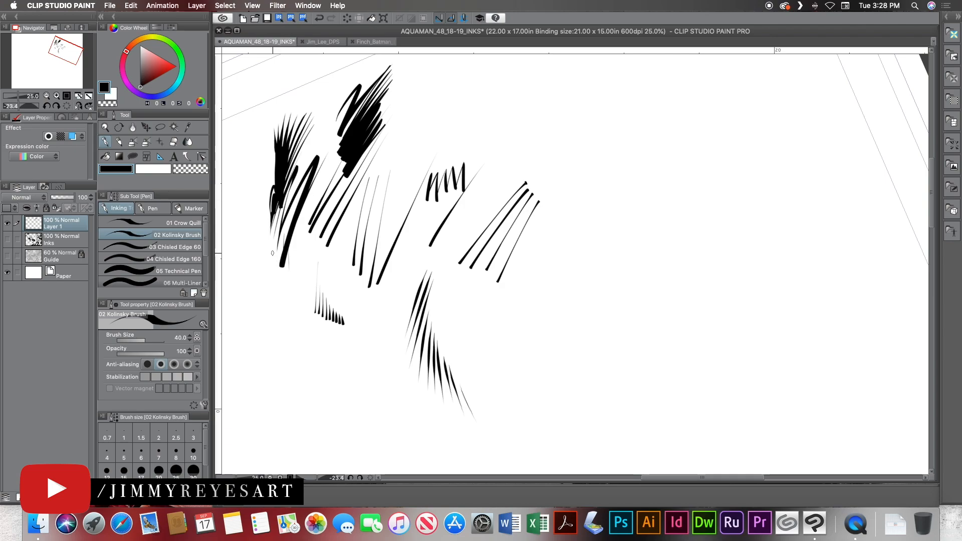
pyautogui.moveTo(266, 243); pyautogui.dragTo(285, 278)
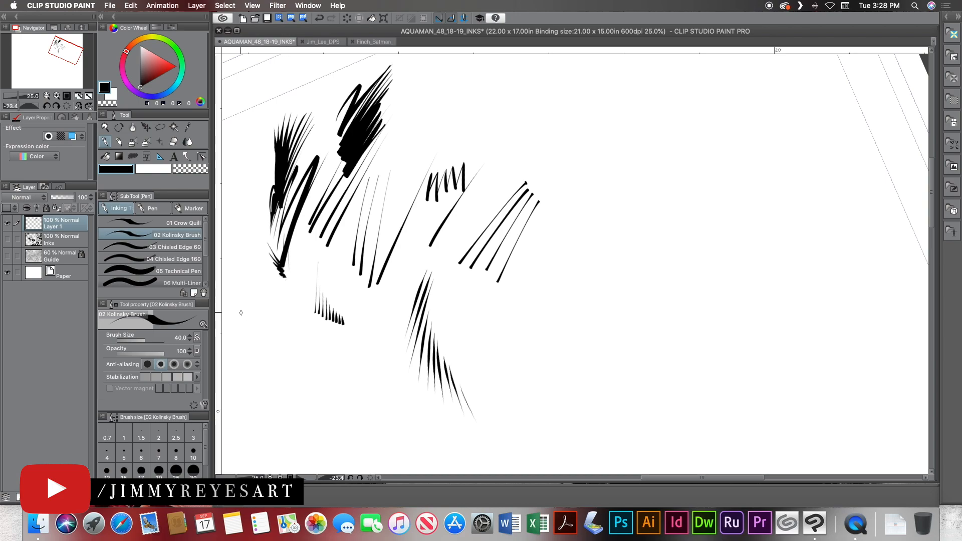
# Draw one thin stroke with Chisled Edge 60, then a heavy zigzag beside it with an enlarged brush.
pyautogui.click(187, 246)
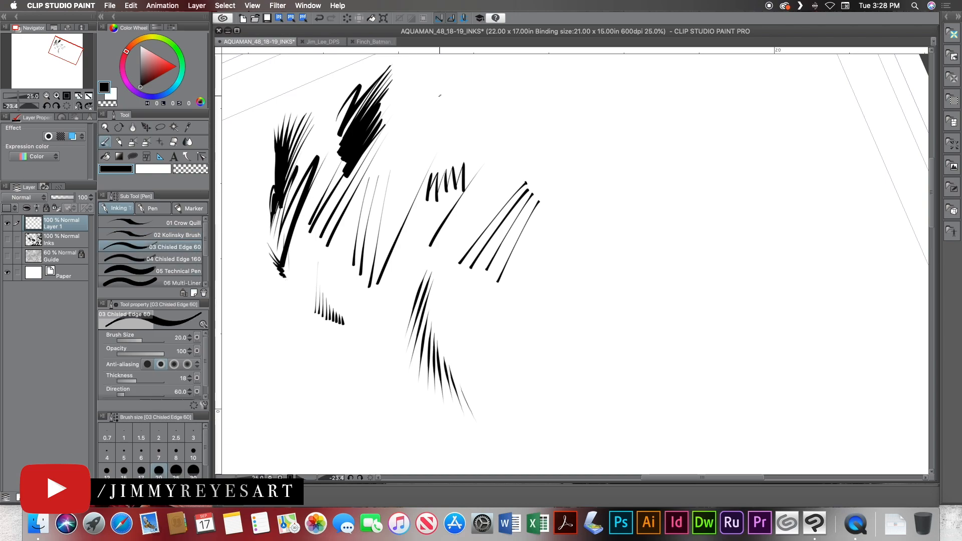
pyautogui.moveTo(434, 95); pyautogui.dragTo(444, 123)
pyautogui.press(']')
pyautogui.press(']')
pyautogui.press(']')
pyautogui.press(']')
pyautogui.moveTo(411, 86)
pyautogui.mouseDown()
pyautogui.moveTo(426, 127)
pyautogui.moveTo(417, 117)
pyautogui.moveTo(422, 146)
pyautogui.mouseUp()
# Draw a downward band of diagonal Chisled Edge 160 strokes that grow thicker, enlarging the brush from 40 to 120.
pyautogui.click(178, 259)
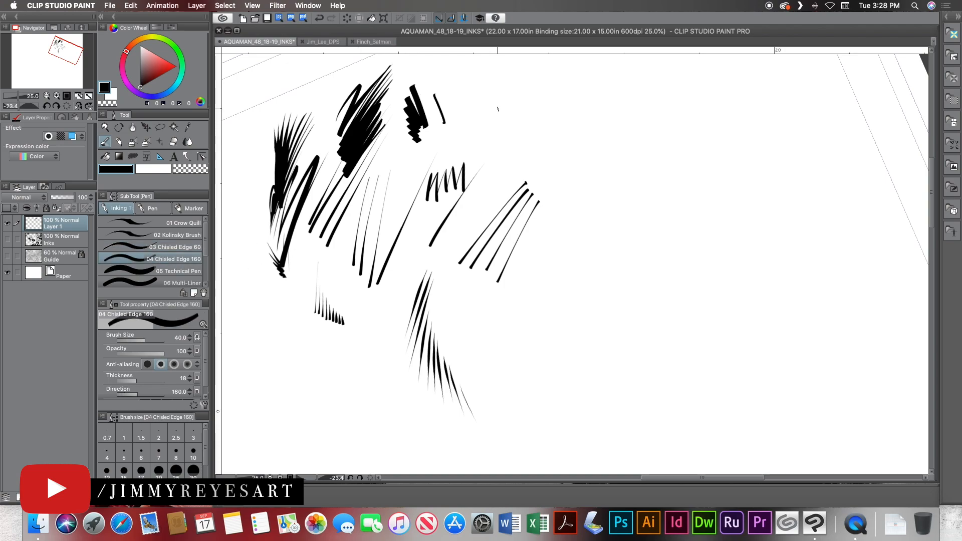
pyautogui.moveTo(498, 107); pyautogui.dragTo(475, 144)
pyautogui.press(']')
pyautogui.press(']')
pyautogui.moveTo(499, 111); pyautogui.dragTo(478, 159)
pyautogui.press(']')
pyautogui.press(']')
pyautogui.moveTo(502, 128); pyautogui.dragTo(481, 182)
pyautogui.moveTo(510, 145); pyautogui.dragTo(482, 202)
pyautogui.press(']')
pyautogui.press(']')
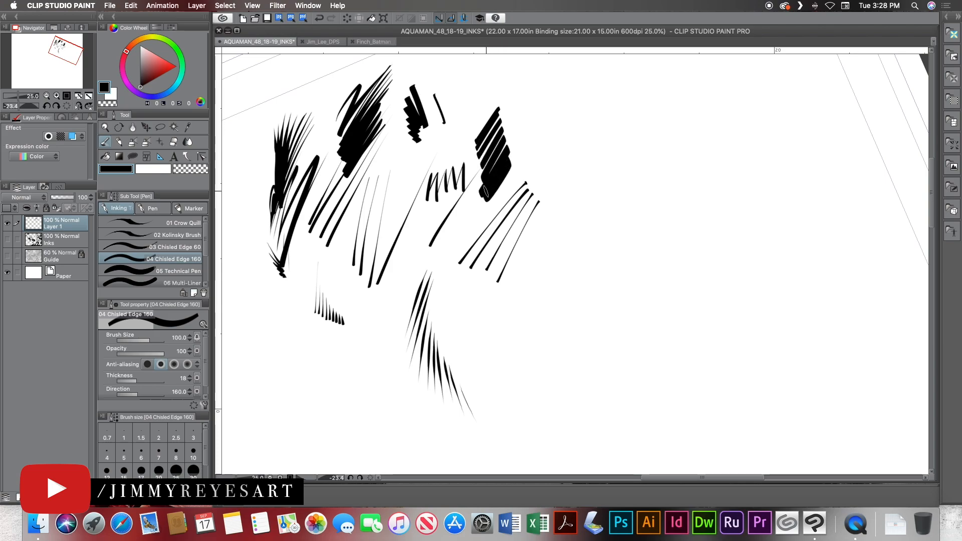
pyautogui.moveTo(511, 173)
pyautogui.mouseDown()
pyautogui.moveTo(484, 210)
pyautogui.moveTo(489, 216)
pyautogui.mouseUp()
# Extend the band's upper end into an arc of progressively thinner strokes, reducing the brush size to 17.
pyautogui.press('[')
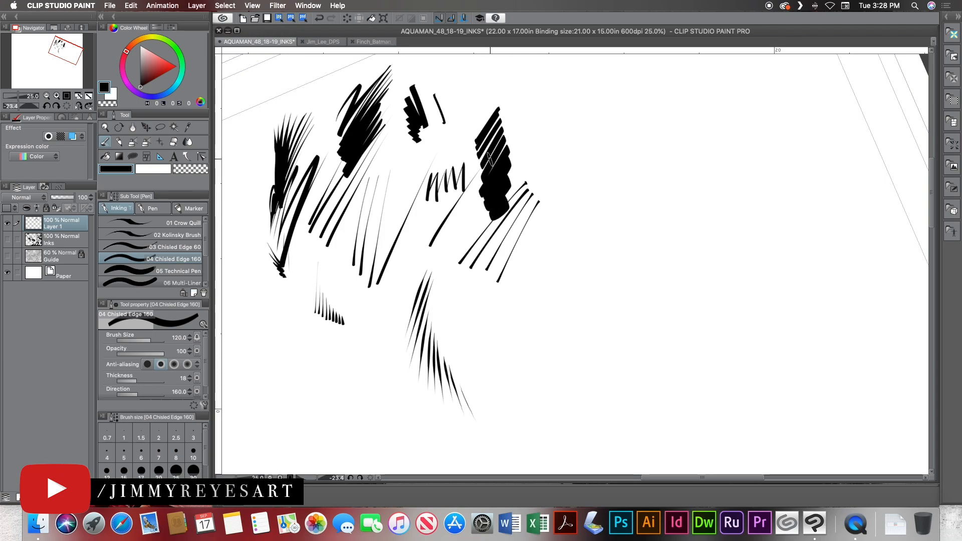
pyautogui.press('[')
pyautogui.press('[')
pyautogui.press('[')
pyautogui.press('[')
pyautogui.moveTo(493, 90); pyautogui.dragTo(466, 134)
pyautogui.press('[')
pyautogui.moveTo(484, 79); pyautogui.dragTo(472, 112)
pyautogui.moveTo(481, 75); pyautogui.dragTo(459, 125)
pyautogui.press('[')
pyautogui.moveTo(479, 72)
pyautogui.mouseDown()
pyautogui.moveTo(455, 123)
pyautogui.moveTo(456, 106)
pyautogui.mouseUp()
pyautogui.press('[')
pyautogui.moveTo(465, 70); pyautogui.dragTo(440, 121)
pyautogui.press('[')
pyautogui.press('[')
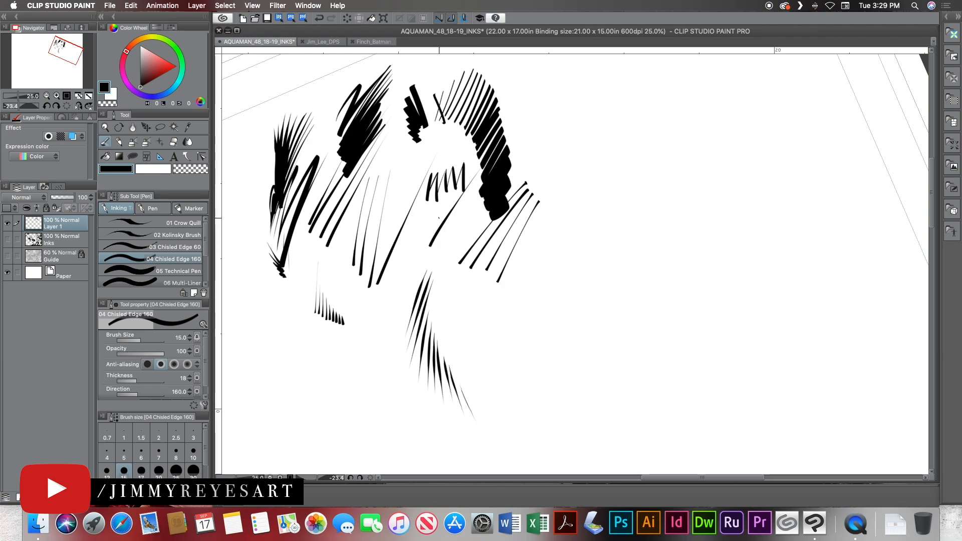
pyautogui.press(']')
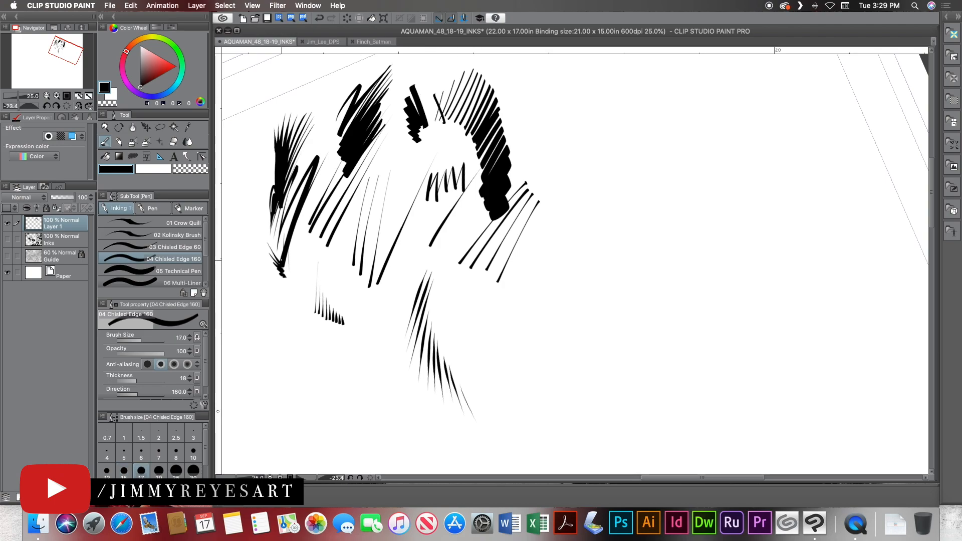
# Draw angular outlines and broken straight lines with the Technical Pen, reducing the brush size step by step to 7.
pyautogui.click(178, 272)
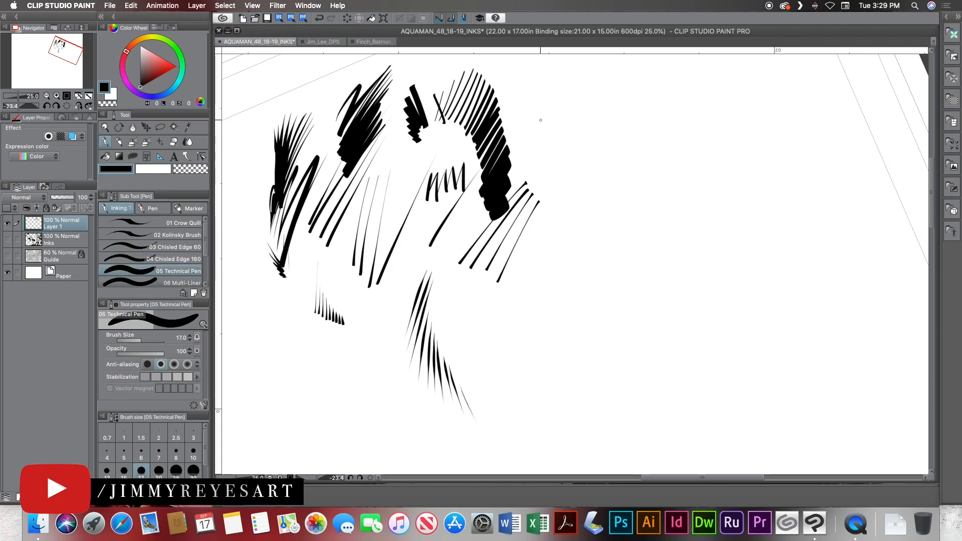
pyautogui.moveTo(567, 99)
pyautogui.mouseDown()
pyautogui.moveTo(530, 139)
pyautogui.moveTo(540, 143)
pyautogui.mouseUp()
pyautogui.press('[')
pyautogui.press('[')
pyautogui.press('[')
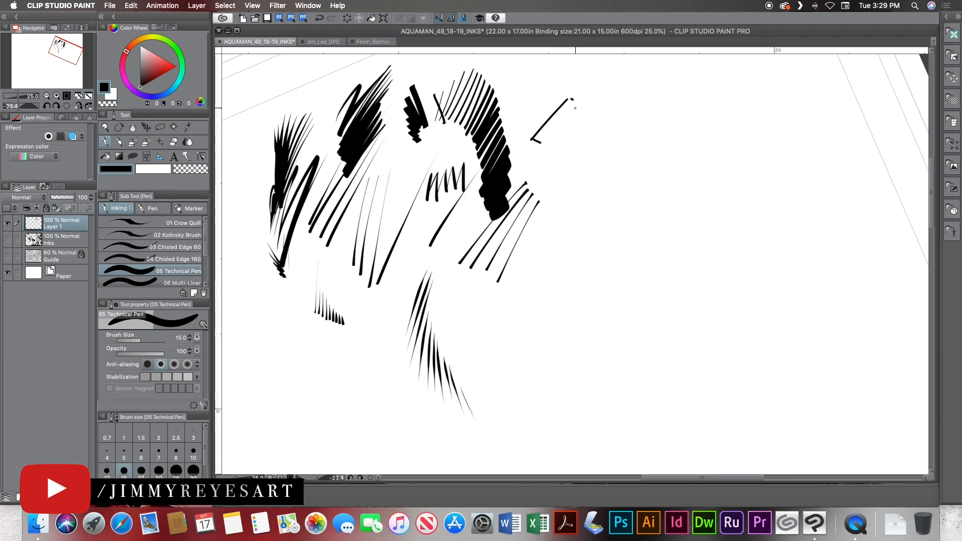
pyautogui.moveTo(579, 106); pyautogui.dragTo(558, 149)
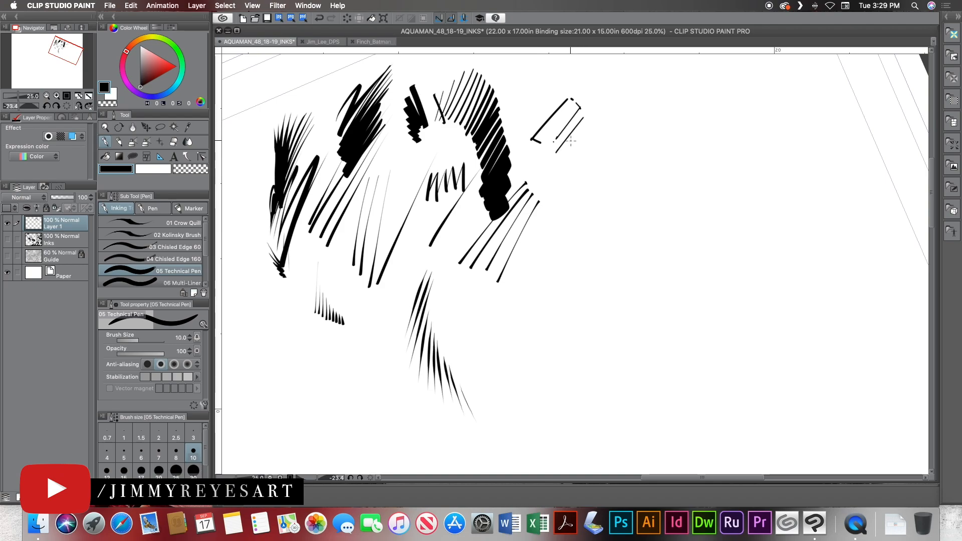
pyautogui.moveTo(547, 156); pyautogui.dragTo(521, 180)
pyautogui.moveTo(583, 117); pyautogui.dragTo(584, 140)
pyautogui.moveTo(572, 155); pyautogui.dragTo(566, 163)
pyautogui.press('[')
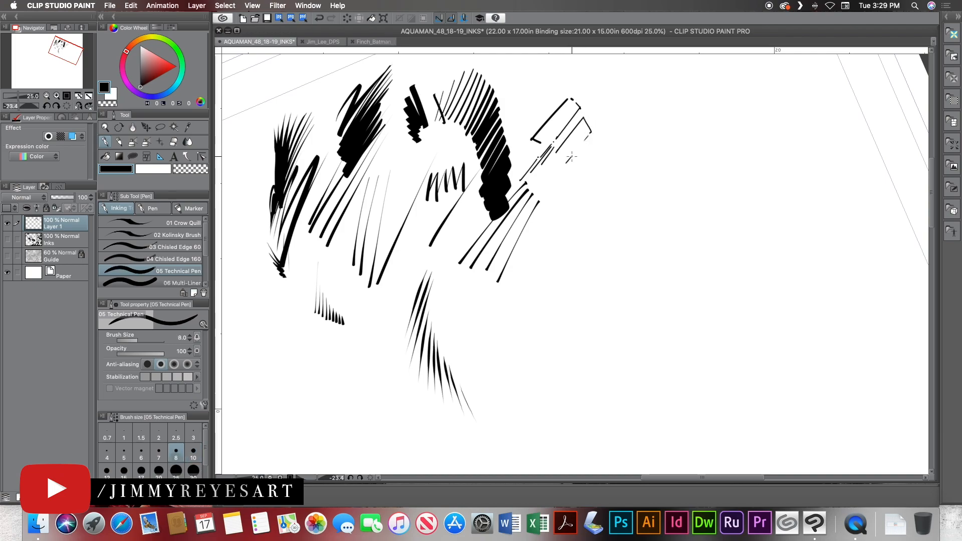
pyautogui.press('[')
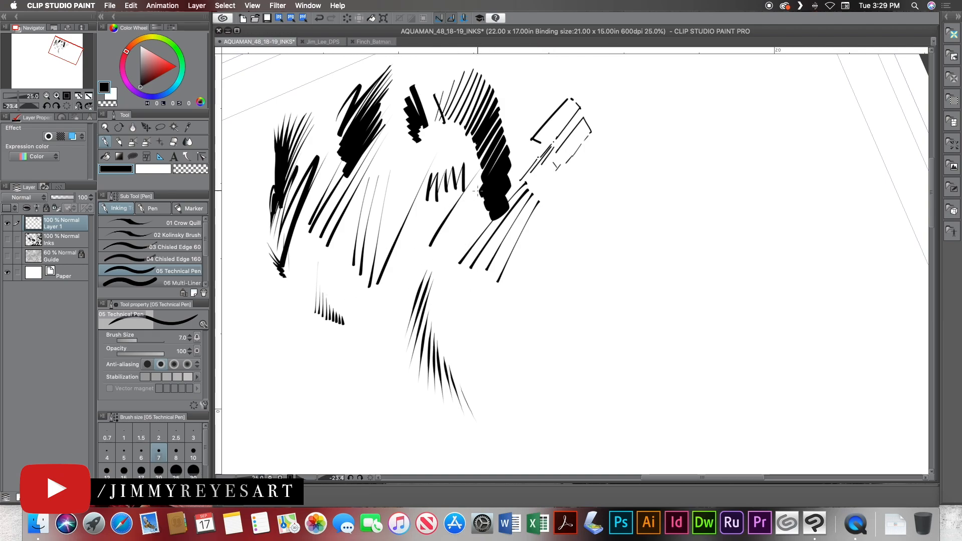
# Draw a few parallel diagonal lines with the Multi-Liner at size 10 above the Technical Pen outlines.
pyautogui.moveTo(205, 240); pyautogui.dragTo(206, 260)
pyautogui.click(197, 234)
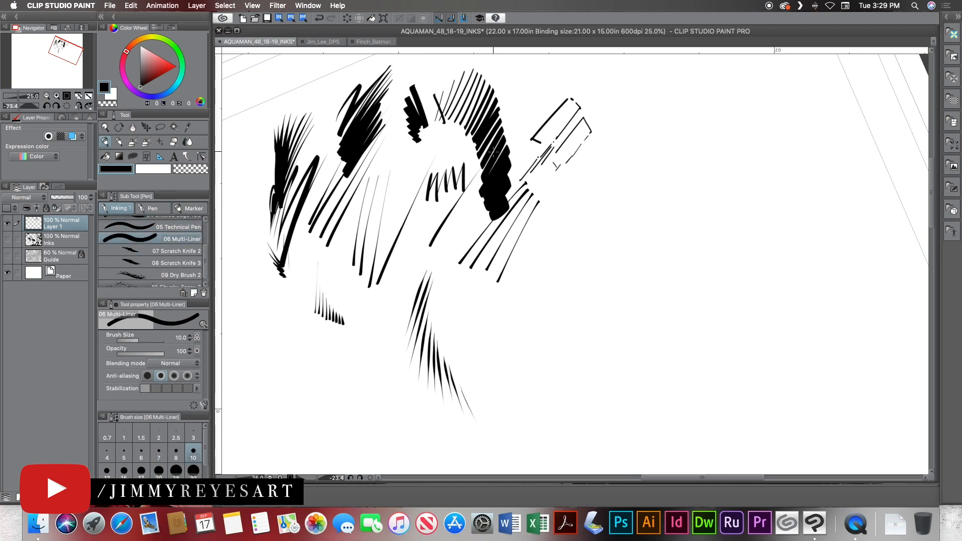
pyautogui.moveTo(561, 74); pyautogui.dragTo(529, 117)
pyautogui.moveTo(563, 77); pyautogui.dragTo(532, 115)
# Rotate the canvas and draw a small Multi-Liner cross-hatched patch below the row of short Crow Quill strokes.
pyautogui.hotkey('shift', 'space')
pyautogui.moveTo(337, 286); pyautogui.dragTo(336, 250)
pyautogui.moveTo(290, 310); pyautogui.dragTo(310, 338)
pyautogui.moveTo(296, 307)
pyautogui.mouseDown()
pyautogui.moveTo(314, 339)
pyautogui.moveTo(339, 340)
pyautogui.mouseUp()
pyautogui.moveTo(255, 295); pyautogui.dragTo(395, 469)
pyautogui.moveTo(505, 347); pyautogui.dragTo(482, 107)
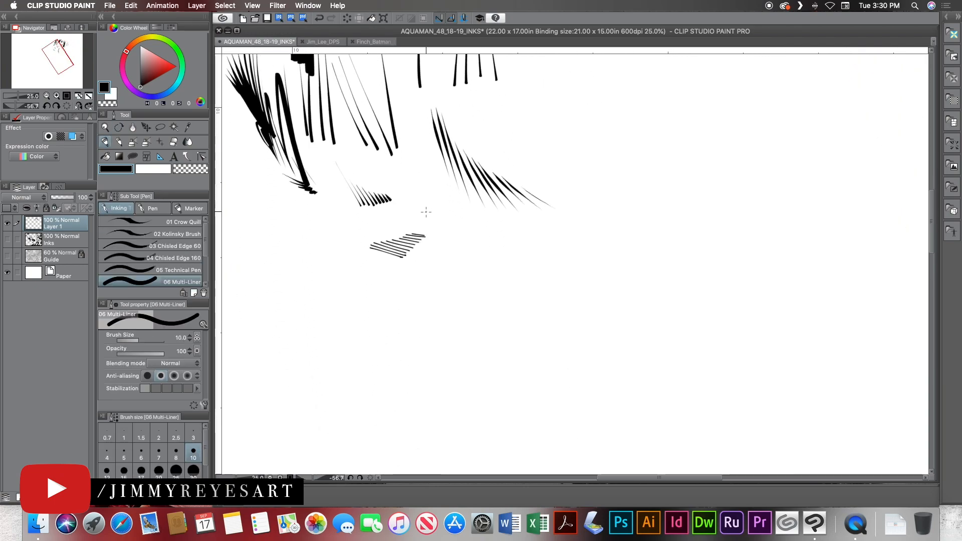
pyautogui.moveTo(426, 232)
pyautogui.mouseDown()
pyautogui.moveTo(403, 260)
pyautogui.moveTo(420, 231)
pyautogui.moveTo(410, 229)
pyautogui.moveTo(391, 257)
pyautogui.moveTo(407, 230)
pyautogui.moveTo(389, 257)
pyautogui.moveTo(403, 232)
pyautogui.moveTo(388, 257)
pyautogui.moveTo(398, 232)
pyautogui.moveTo(376, 255)
pyautogui.moveTo(377, 237)
pyautogui.moveTo(354, 282)
pyautogui.mouseUp()
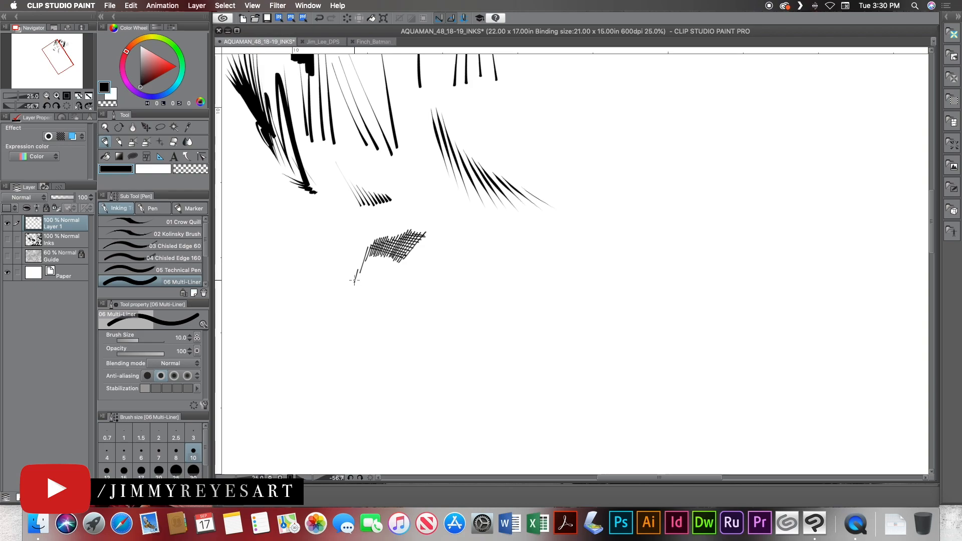
pyautogui.moveTo(394, 230)
pyautogui.mouseDown()
pyautogui.moveTo(440, 162)
pyautogui.moveTo(531, 106)
pyautogui.mouseUp()
# Scratch thin diagonal lines out of the dense black Kolinsky patch using Scratch Knife 2 with the transparent colour.
pyautogui.hotkey('shift', 'space')
pyautogui.moveTo(562, 152); pyautogui.dragTo(398, 332)
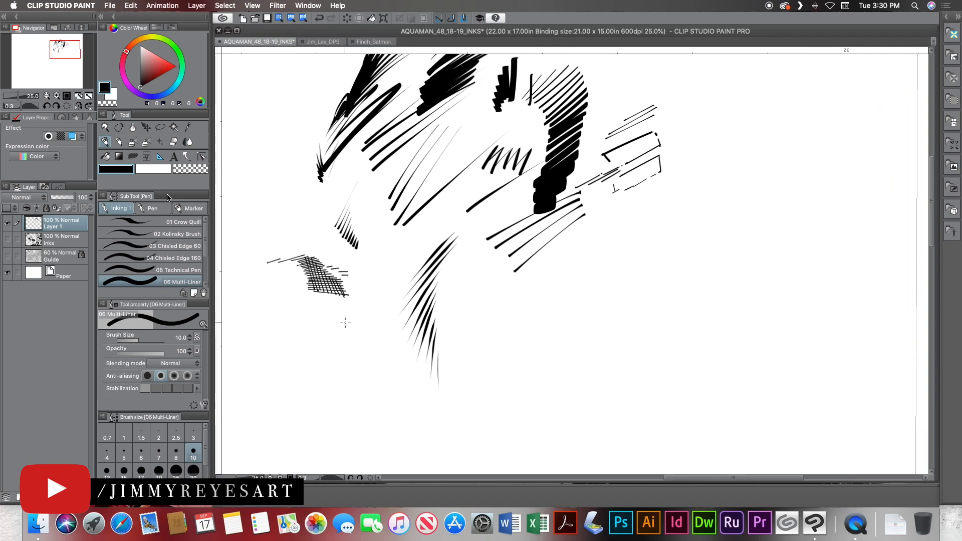
pyautogui.scroll(-4, 198, 258)
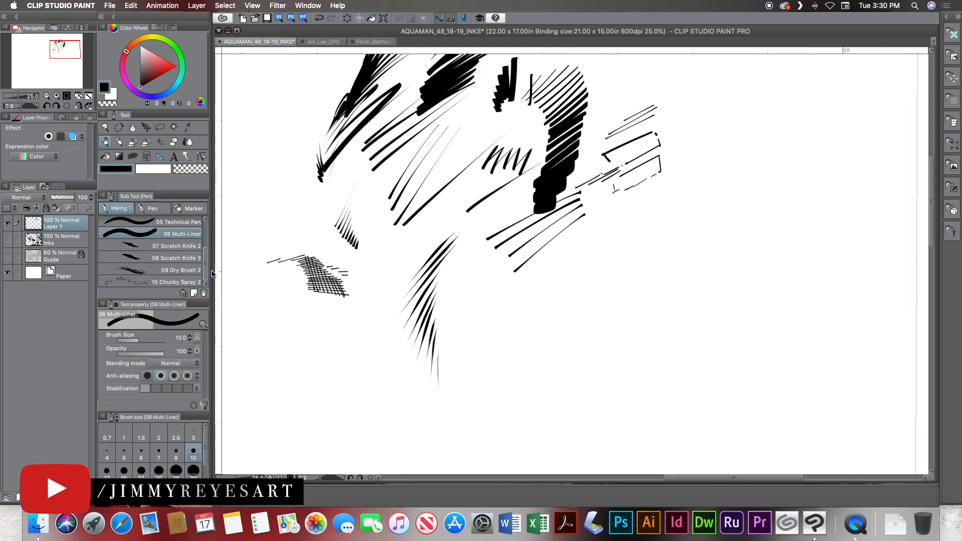
pyautogui.click(190, 249)
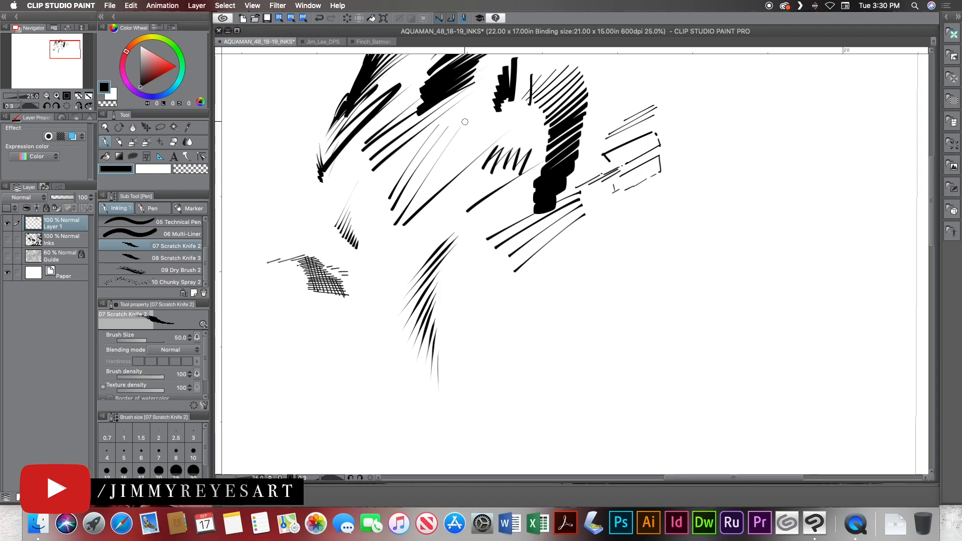
pyautogui.click(185, 169)
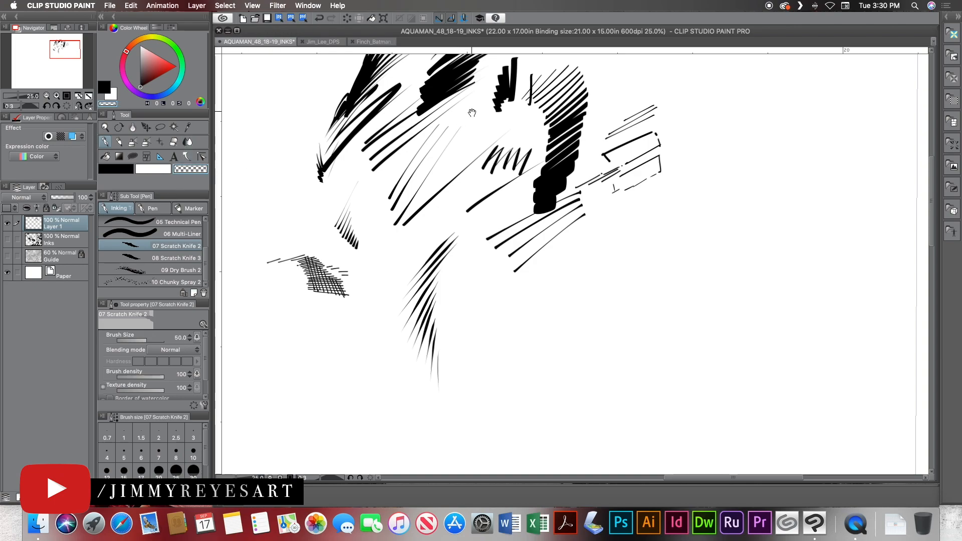
pyautogui.moveTo(472, 112); pyautogui.dragTo(443, 171)
pyautogui.moveTo(440, 101); pyautogui.dragTo(412, 164)
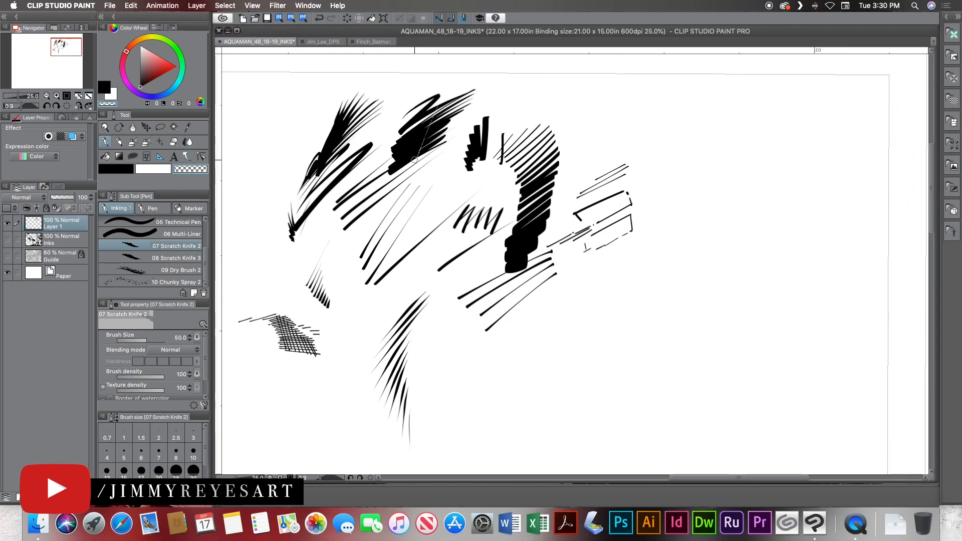
pyautogui.moveTo(435, 101); pyautogui.dragTo(409, 155)
pyautogui.moveTo(427, 105); pyautogui.dragTo(387, 192)
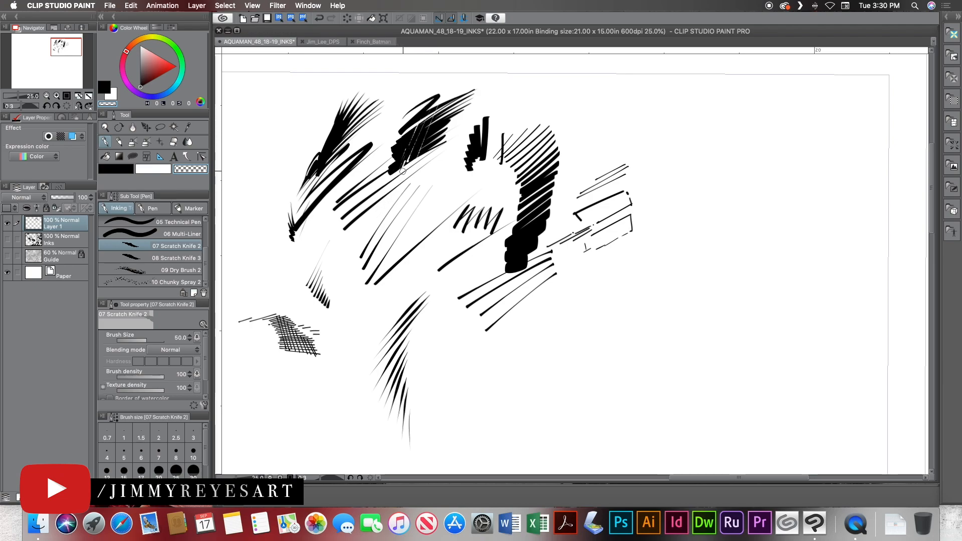
pyautogui.moveTo(439, 122); pyautogui.dragTo(423, 153)
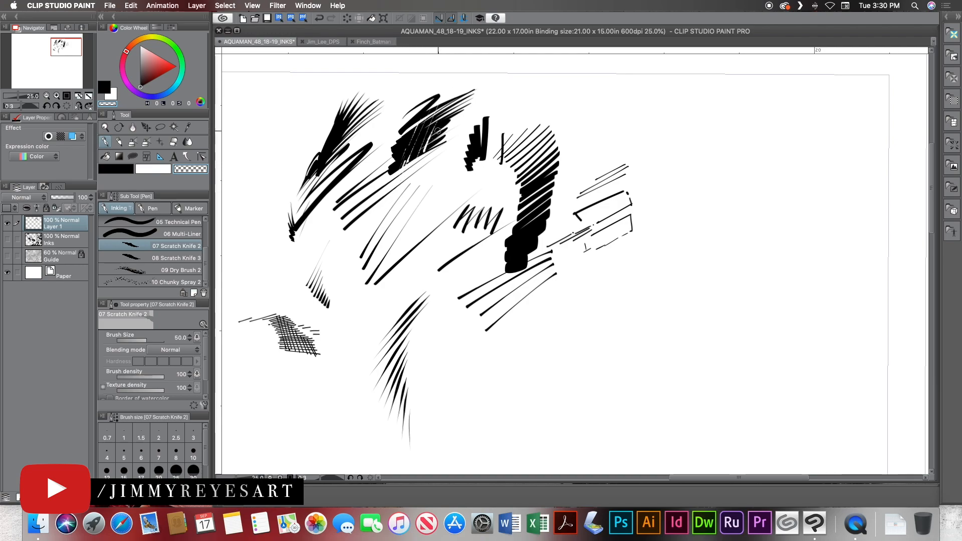
pyautogui.moveTo(443, 122); pyautogui.dragTo(427, 148)
pyautogui.moveTo(447, 110)
pyautogui.mouseDown()
pyautogui.moveTo(418, 165)
pyautogui.moveTo(396, 170)
pyautogui.mouseUp()
pyautogui.moveTo(423, 100); pyautogui.dragTo(392, 173)
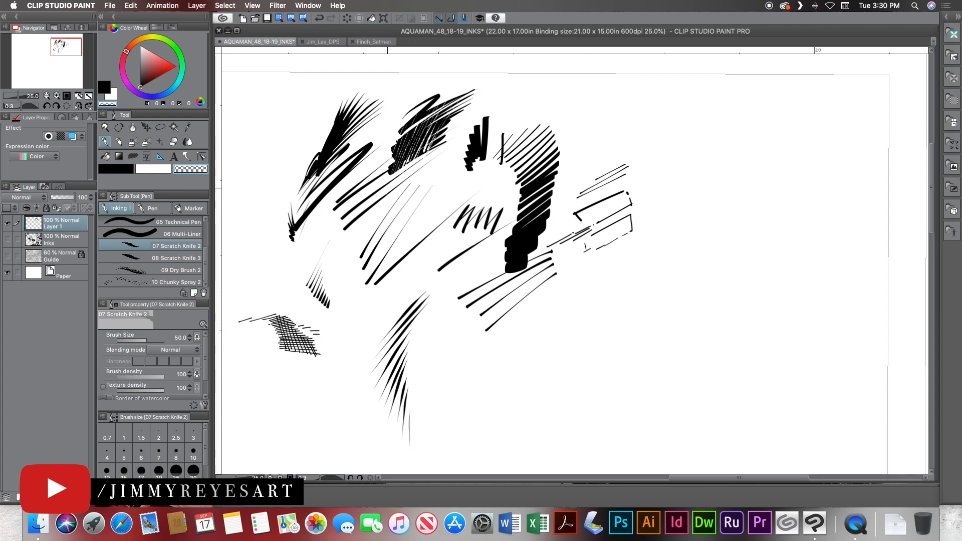
# Scratch fine lines through the solid black part of the first Kolinsky stroke group with Scratch Knife 2.
pyautogui.moveTo(352, 95); pyautogui.dragTo(323, 173)
pyautogui.moveTo(337, 100); pyautogui.dragTo(320, 175)
pyautogui.moveTo(323, 126); pyautogui.dragTo(318, 177)
pyautogui.moveTo(333, 127)
pyautogui.mouseDown()
pyautogui.moveTo(322, 184)
pyautogui.moveTo(347, 90)
pyautogui.moveTo(331, 159)
pyautogui.mouseUp()
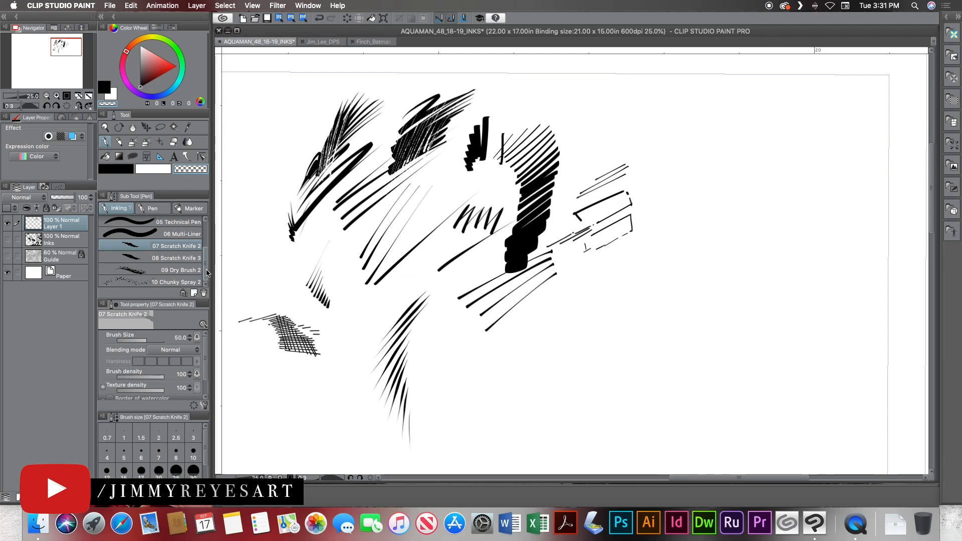
# Scratch lines out of the upper and middle parts of the Chisled Edge 160 band with Scratch Knife 3.
pyautogui.click(188, 258)
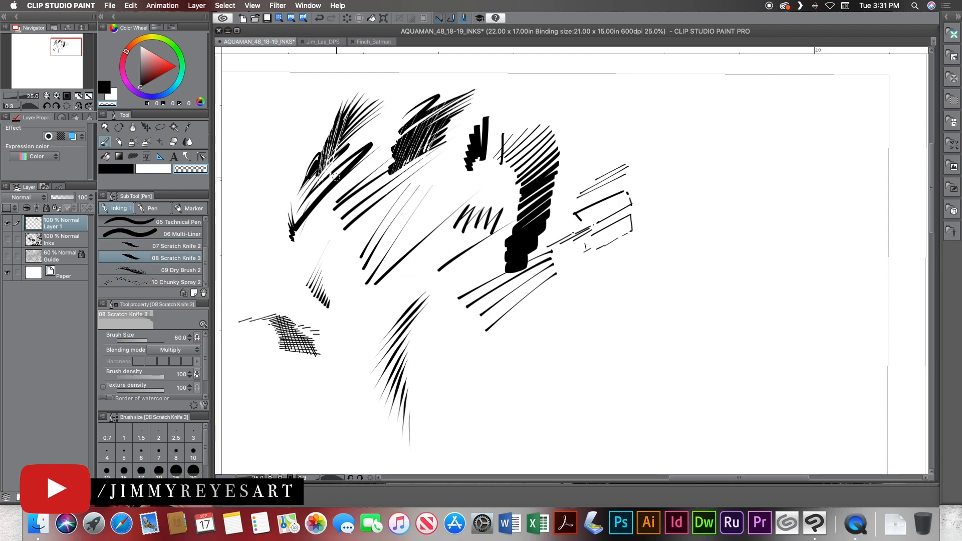
pyautogui.moveTo(555, 164)
pyautogui.mouseDown()
pyautogui.moveTo(536, 179)
pyautogui.moveTo(538, 171)
pyautogui.moveTo(552, 155)
pyautogui.moveTo(515, 223)
pyautogui.moveTo(555, 165)
pyautogui.moveTo(521, 217)
pyautogui.mouseUp()
pyautogui.moveTo(558, 141)
pyautogui.mouseDown()
pyautogui.moveTo(522, 200)
pyautogui.moveTo(514, 193)
pyautogui.moveTo(525, 172)
pyautogui.mouseUp()
pyautogui.moveTo(553, 125)
pyautogui.mouseDown()
pyautogui.moveTo(520, 167)
pyautogui.moveTo(530, 211)
pyautogui.mouseUp()
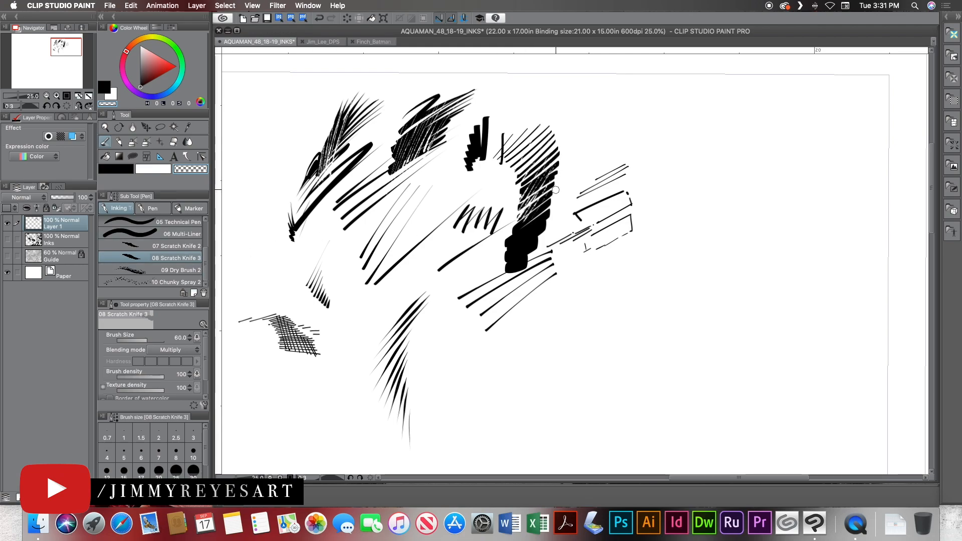
# Scratch one more diagonal pass down the Chisled Edge 160 band to its solid black base.
pyautogui.moveTo(555, 185); pyautogui.dragTo(522, 234)
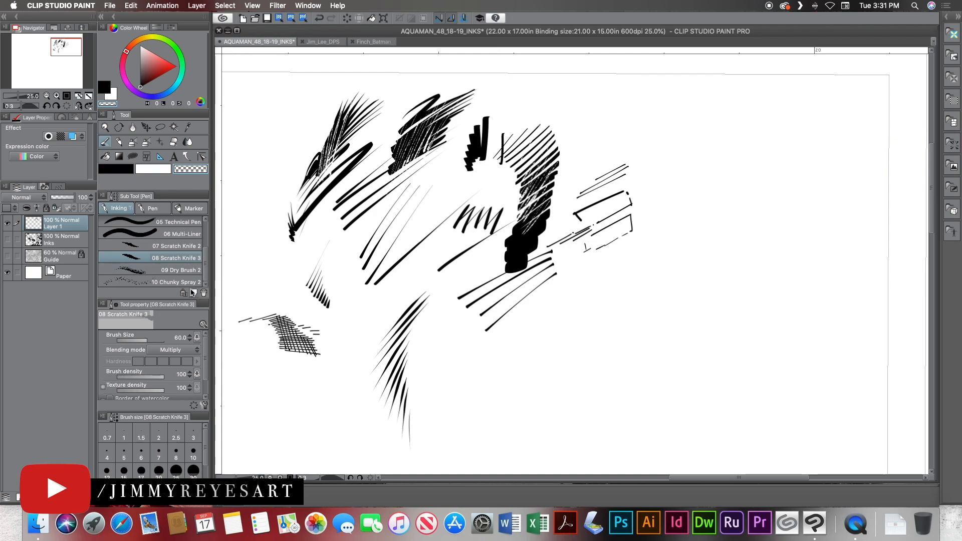
# Brush overlapping curved strokes along the outer edge of the first Kolinsky stroke group with Dry Brush 2 in black at size 100.
pyautogui.click(186, 270)
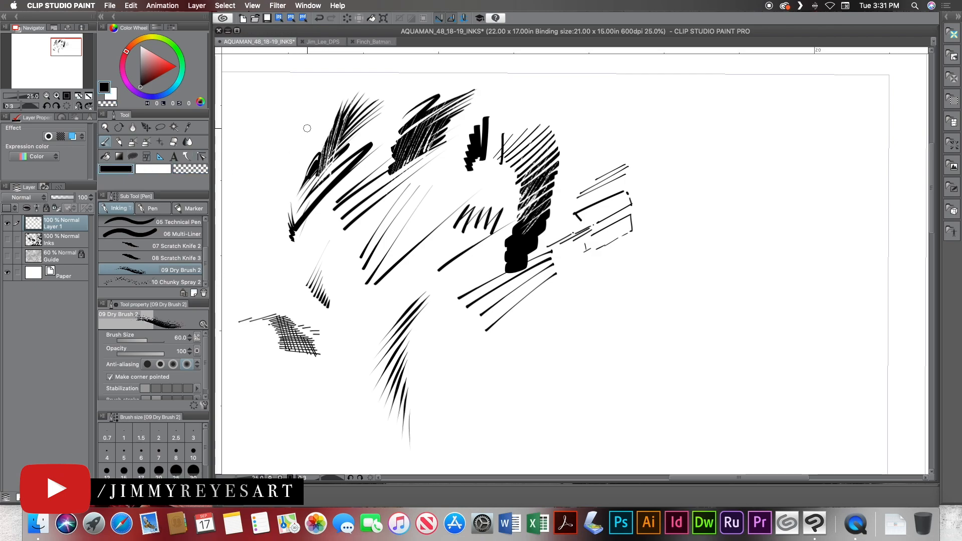
pyautogui.press(']')
pyautogui.press(']')
pyautogui.press(']')
pyautogui.moveTo(322, 116); pyautogui.dragTo(274, 191)
pyautogui.moveTo(316, 133); pyautogui.dragTo(276, 203)
pyautogui.moveTo(315, 130); pyautogui.dragTo(272, 216)
pyautogui.moveTo(345, 100); pyautogui.dragTo(274, 216)
pyautogui.moveTo(337, 117); pyautogui.dragTo(274, 215)
pyautogui.moveTo(318, 148); pyautogui.dragTo(272, 223)
pyautogui.moveTo(308, 168)
pyautogui.mouseDown()
pyautogui.moveTo(270, 233)
pyautogui.moveTo(266, 218)
pyautogui.mouseUp()
pyautogui.moveTo(309, 132)
pyautogui.mouseDown()
pyautogui.moveTo(281, 178)
pyautogui.moveTo(346, 98)
pyautogui.moveTo(290, 172)
pyautogui.mouseUp()
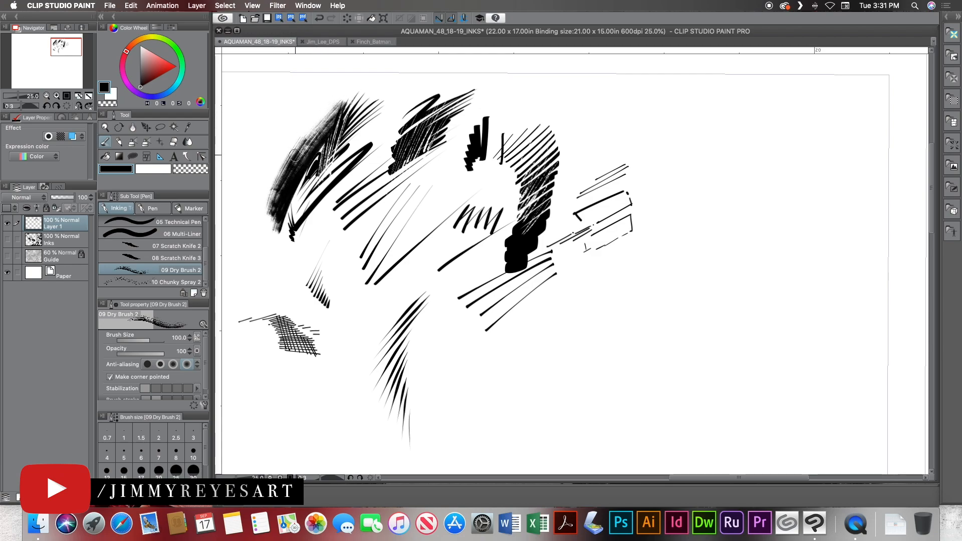
# Darken the Dry Brush 2 arc and extend it up to the tips of the first Kolinsky stroke group.
pyautogui.moveTo(292, 154)
pyautogui.mouseDown()
pyautogui.moveTo(318, 116)
pyautogui.moveTo(363, 88)
pyautogui.mouseUp()
pyautogui.moveTo(289, 187); pyautogui.dragTo(368, 92)
pyautogui.moveTo(295, 171); pyautogui.dragTo(366, 89)
pyautogui.moveTo(284, 209)
pyautogui.mouseDown()
pyautogui.moveTo(323, 135)
pyautogui.moveTo(357, 101)
pyautogui.moveTo(326, 141)
pyautogui.moveTo(333, 128)
pyautogui.mouseUp()
pyautogui.moveTo(285, 215); pyautogui.dragTo(363, 95)
pyautogui.moveTo(298, 182); pyautogui.dragTo(363, 93)
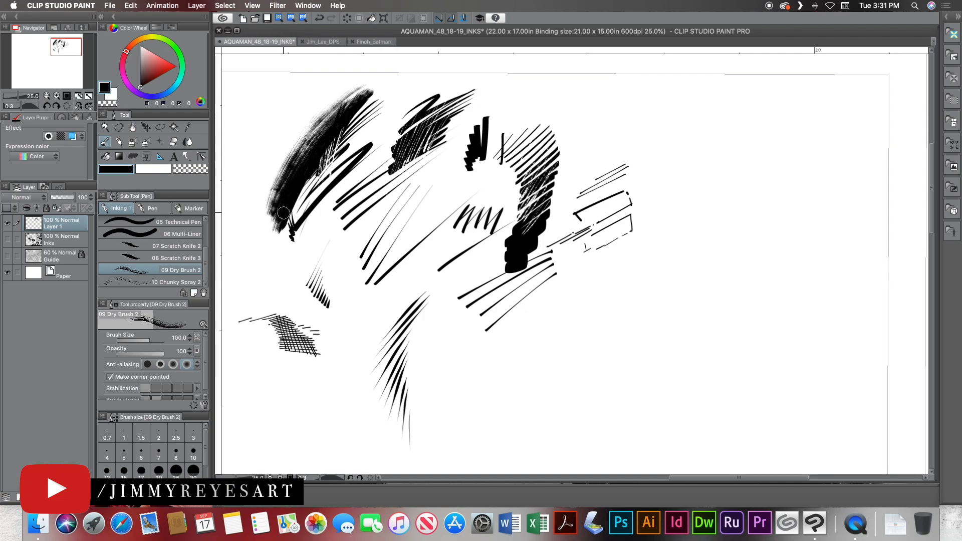
# Examine the dry-brush shading on the female figure's legs in the Jim_Lee_DPS document, then return to the AQUAMAN page.
pyautogui.click(328, 42)
pyautogui.moveTo(465, 336); pyautogui.dragTo(421, 279)
pyautogui.hotkey('ctrl', 'space')
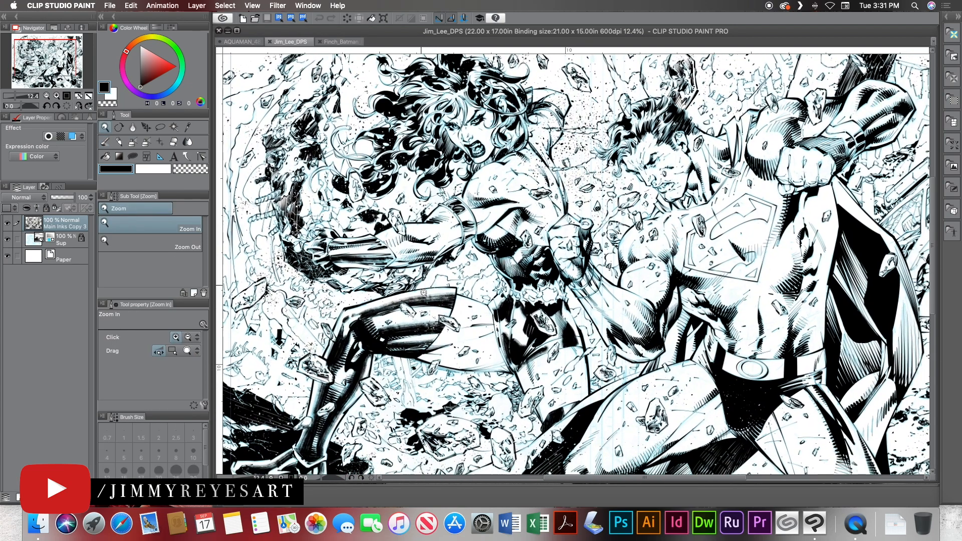
pyautogui.click(428, 318)
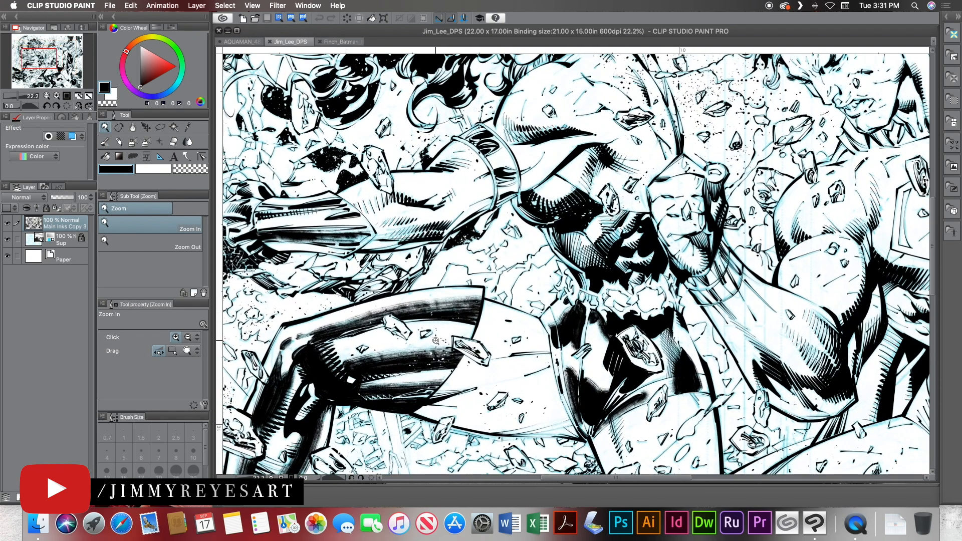
pyautogui.moveTo(436, 340); pyautogui.dragTo(420, 189)
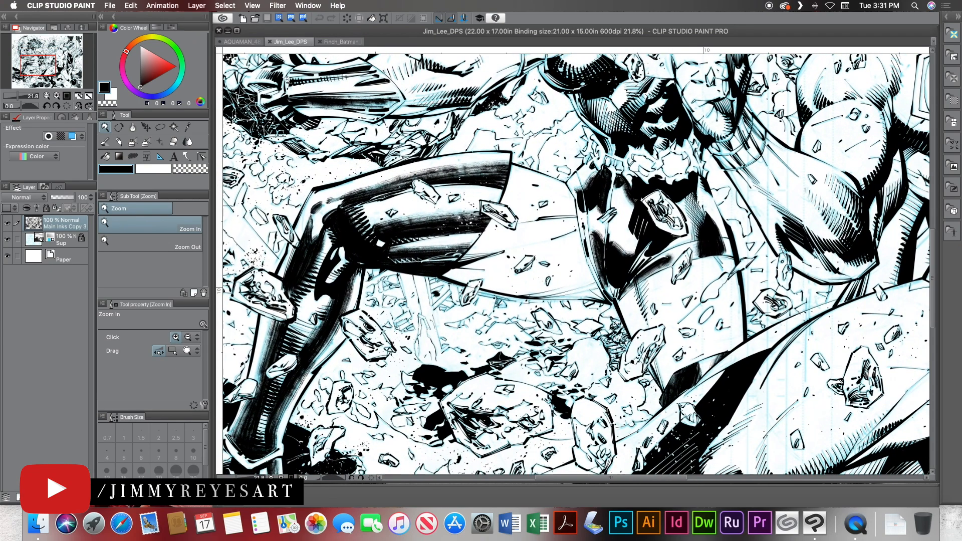
pyautogui.click(250, 42)
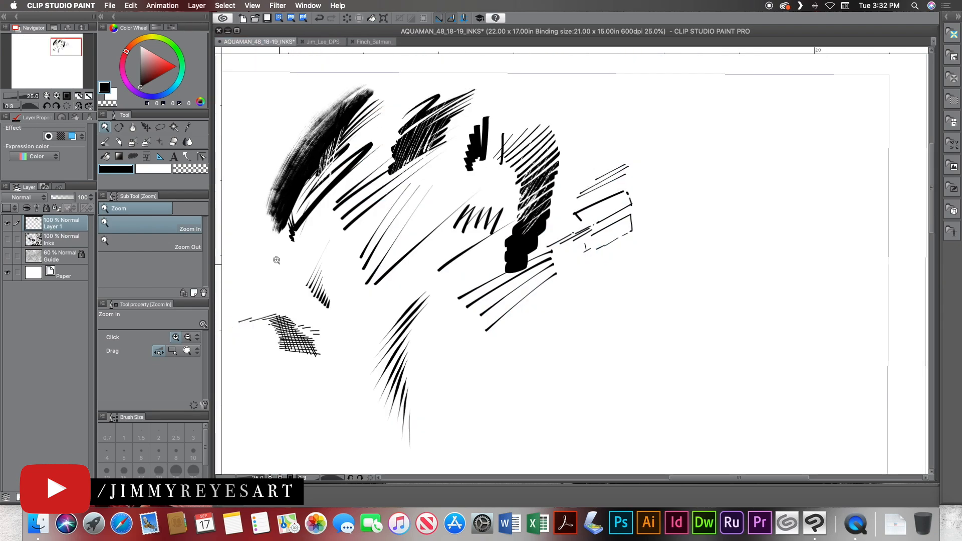
# Spray black specks beside the dry-brush arc, at its upper end and above the second stroke group with Chunky Spray 2 at size 250.
pyautogui.press('p')
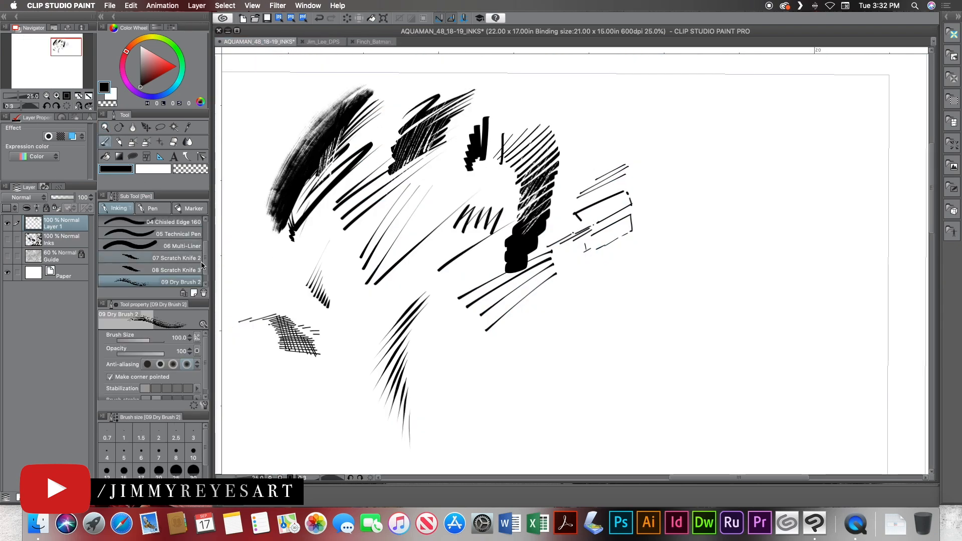
pyautogui.scroll(-1, 202, 267)
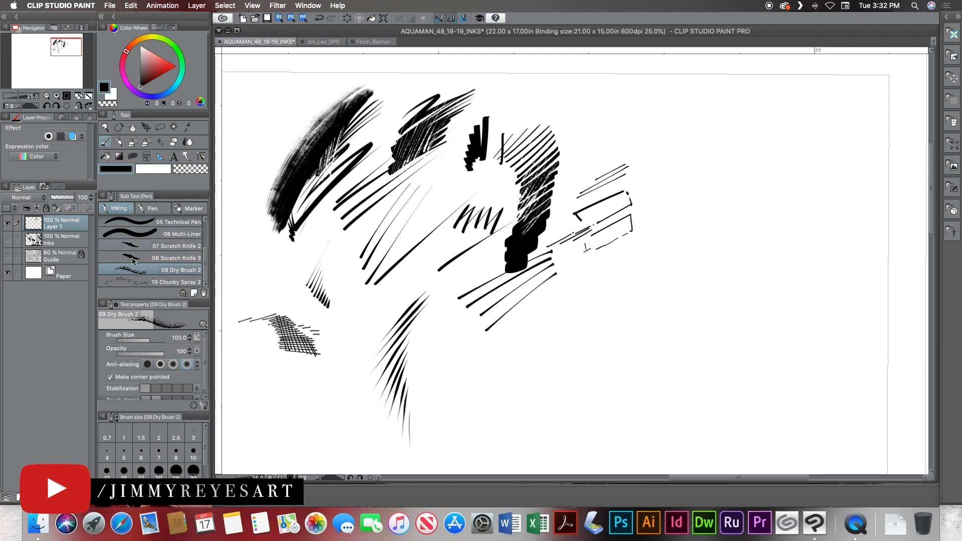
pyautogui.click(161, 282)
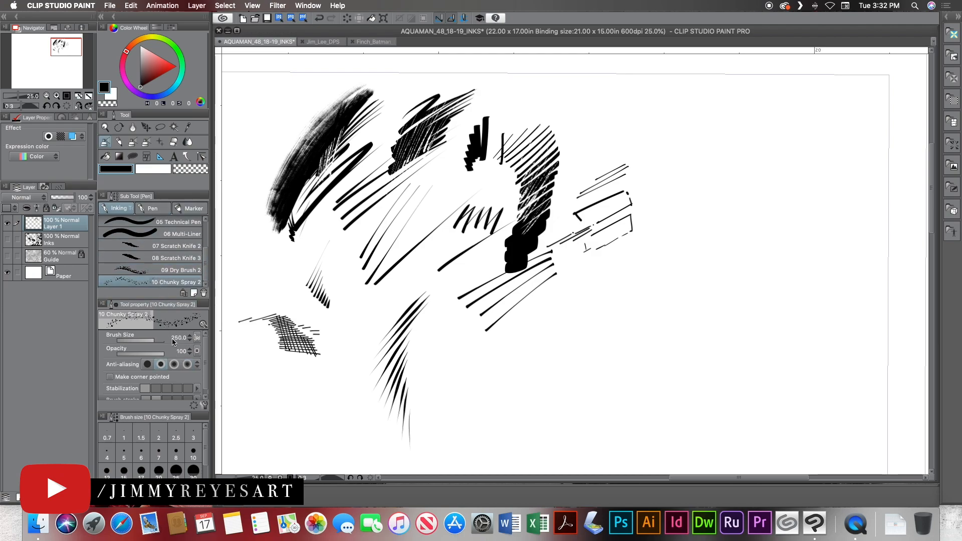
pyautogui.moveTo(257, 173); pyautogui.dragTo(267, 134)
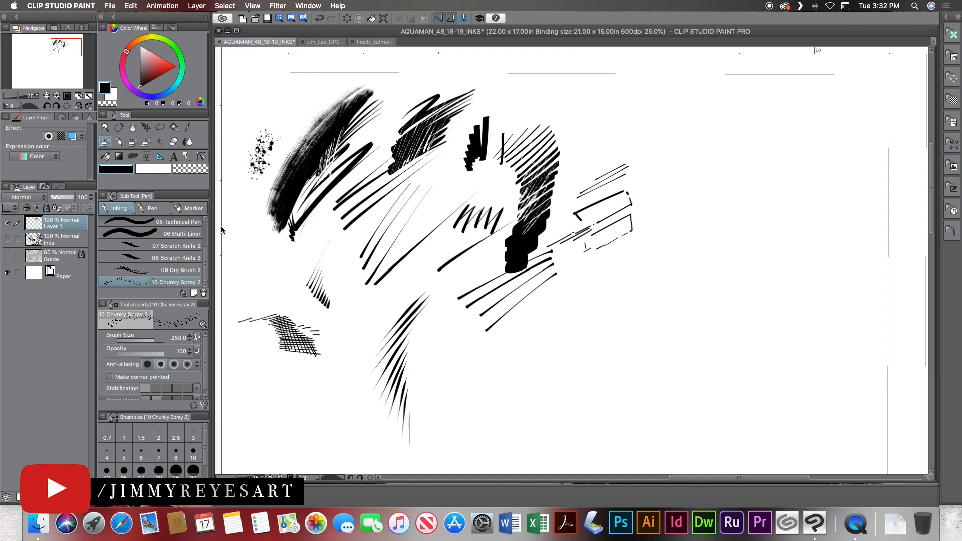
pyautogui.moveTo(445, 103); pyautogui.dragTo(519, 70)
pyautogui.moveTo(361, 125); pyautogui.dragTo(419, 77)
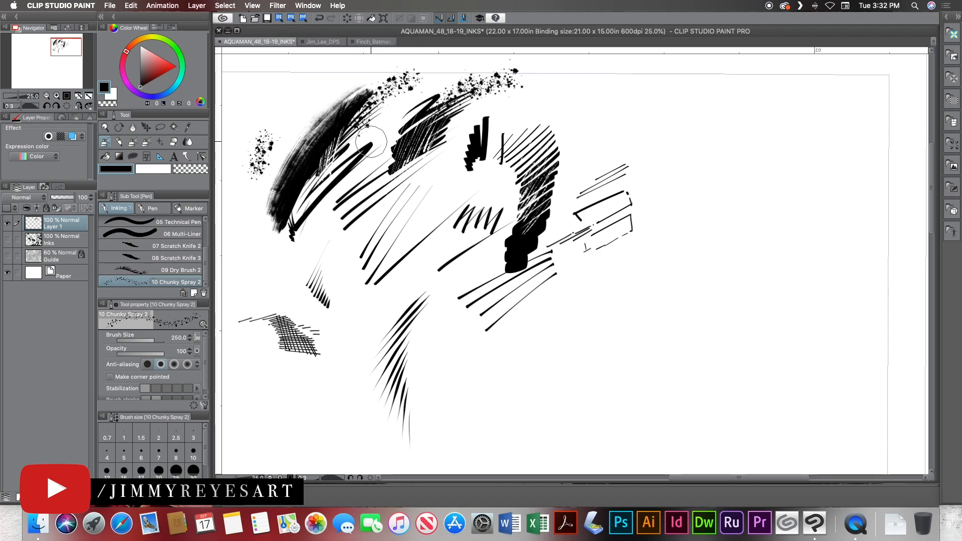
# Knock specks out of the cross-hatched patch, the Chisled Edge 160 band and the dry-brush arc using Chunky Spray 2 in transparent colour.
pyautogui.click(183, 169)
pyautogui.moveTo(277, 320); pyautogui.dragTo(314, 351)
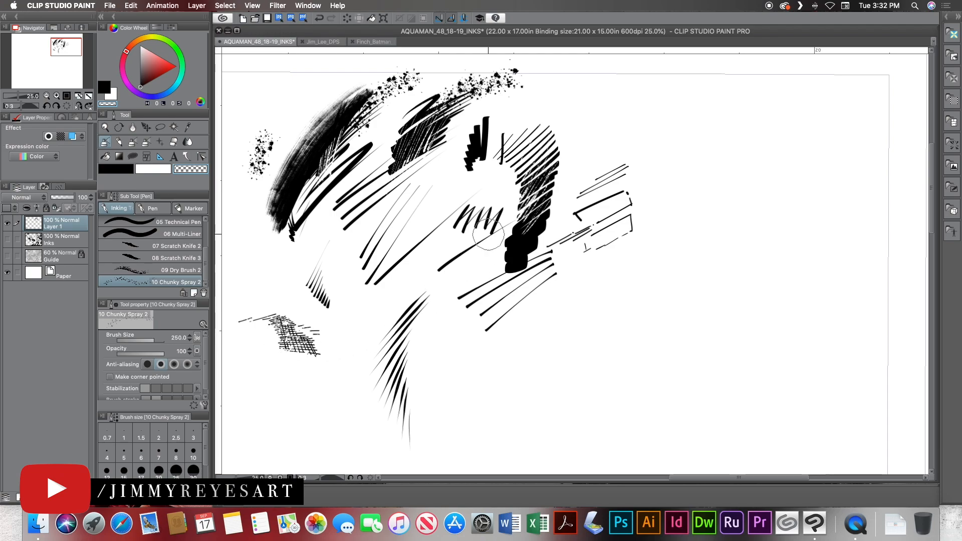
pyautogui.moveTo(556, 189)
pyautogui.mouseDown()
pyautogui.moveTo(539, 233)
pyautogui.moveTo(544, 196)
pyautogui.moveTo(535, 239)
pyautogui.moveTo(548, 176)
pyautogui.moveTo(531, 192)
pyautogui.moveTo(516, 158)
pyautogui.moveTo(533, 237)
pyautogui.moveTo(551, 201)
pyautogui.moveTo(535, 215)
pyautogui.mouseUp()
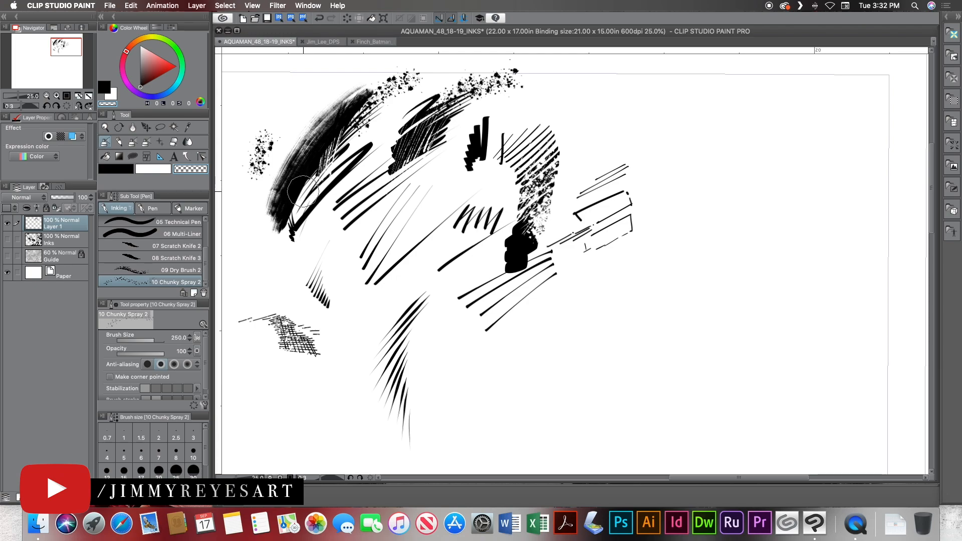
pyautogui.moveTo(303, 186)
pyautogui.mouseDown()
pyautogui.moveTo(306, 150)
pyautogui.moveTo(303, 206)
pyautogui.moveTo(342, 128)
pyautogui.mouseUp()
pyautogui.moveTo(317, 183)
pyautogui.mouseDown()
pyautogui.moveTo(324, 167)
pyautogui.moveTo(313, 210)
pyautogui.moveTo(321, 173)
pyautogui.moveTo(309, 202)
pyautogui.mouseUp()
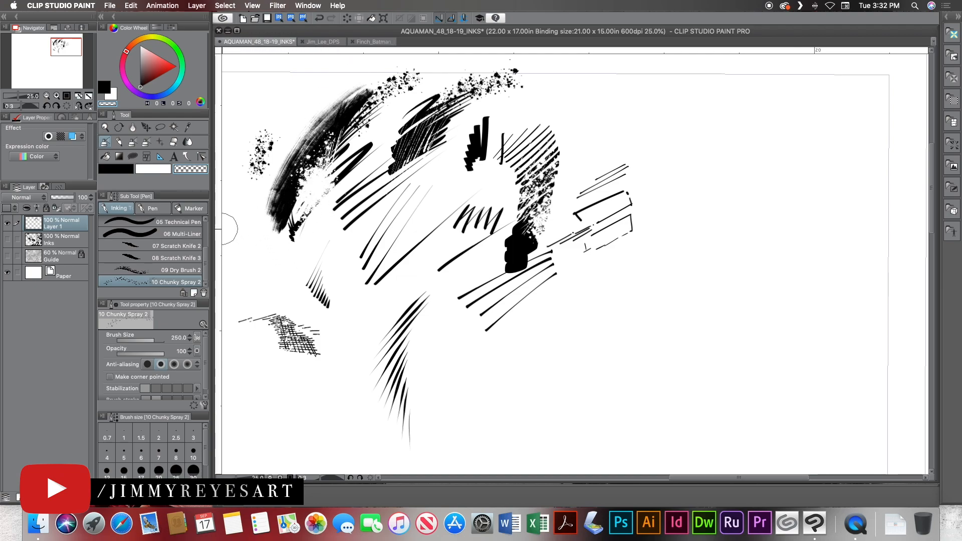
# Choose Scratch Knife 3 with the transparent colour and make a short vertical scratch in the dry-brush arc.
pyautogui.click(192, 259)
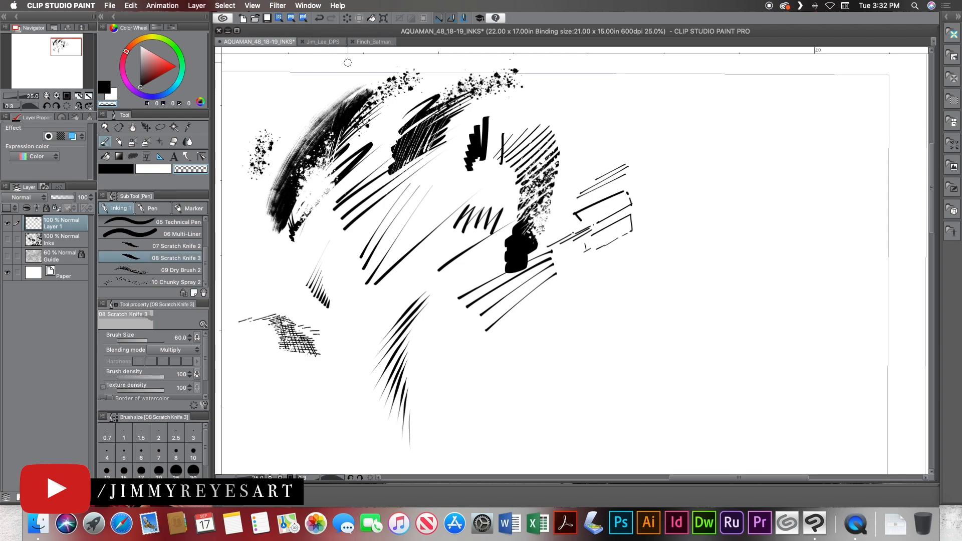
pyautogui.moveTo(300, 149); pyautogui.dragTo(299, 168)
pyautogui.moveTo(411, 204)
pyautogui.mouseDown()
pyautogui.moveTo(455, 197)
pyautogui.moveTo(453, 229)
pyautogui.moveTo(446, 208)
pyautogui.mouseUp()
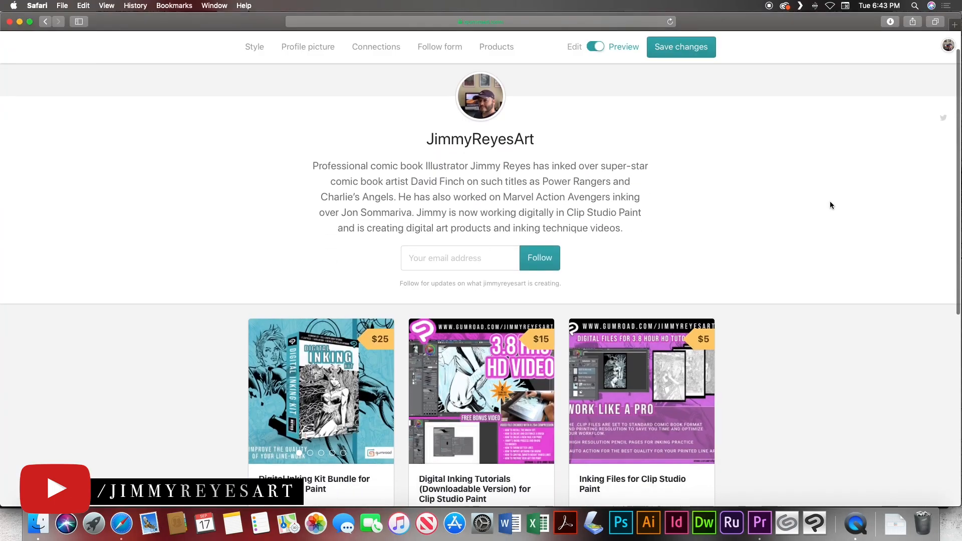
# Switch to the Gumroad store page in Safari and look through the inking kit, tutorial, file and brush set products.
pyautogui.scroll(-3, 830, 205)
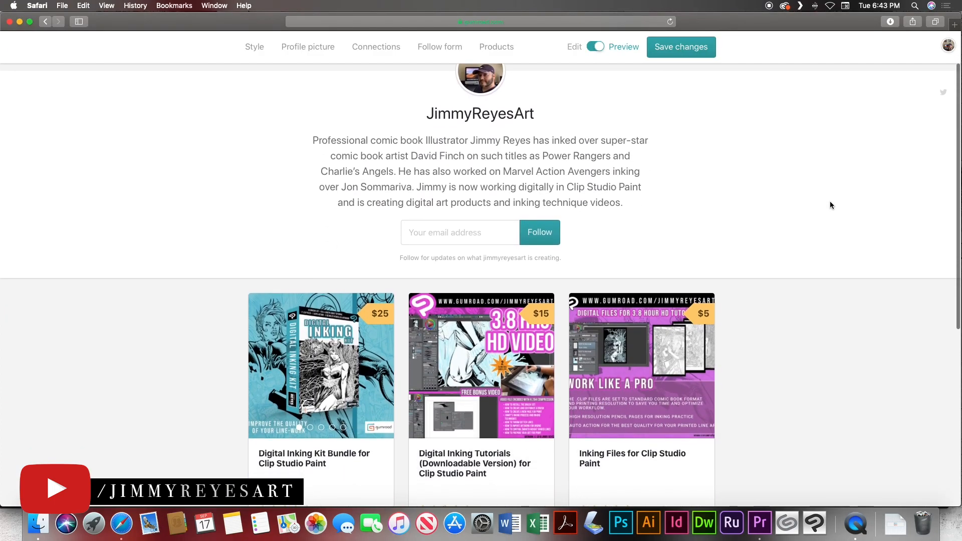
pyautogui.scroll(-5, 829, 204)
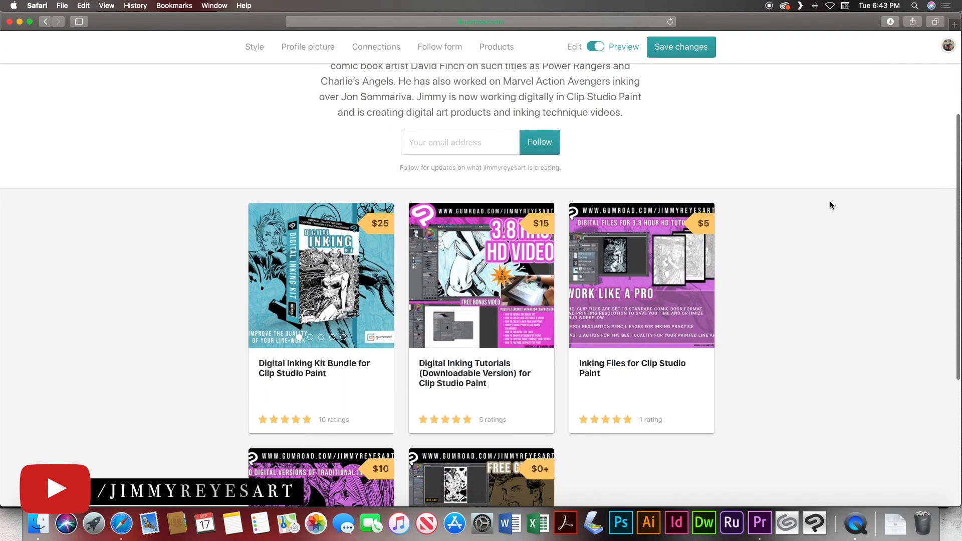
pyautogui.scroll(-5, 829, 204)
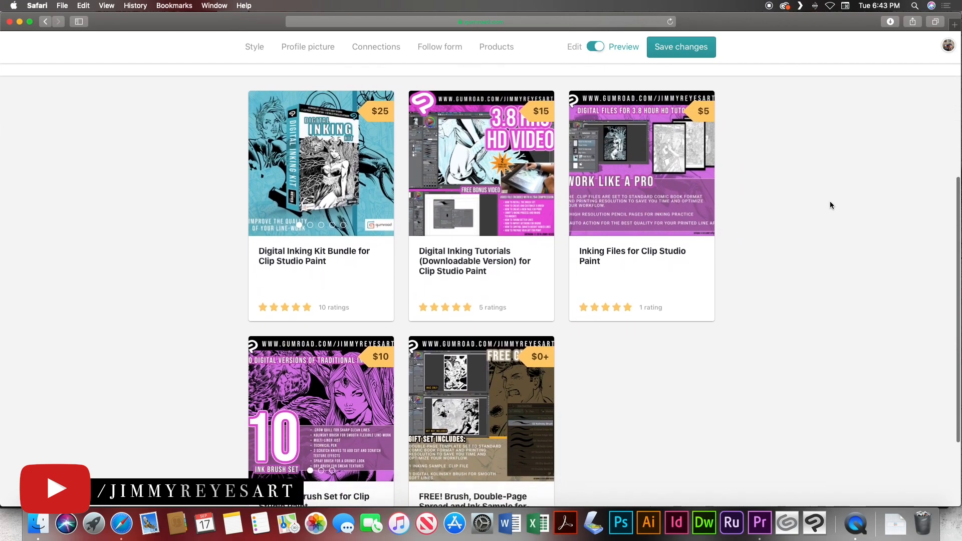
pyautogui.scroll(-1, 829, 205)
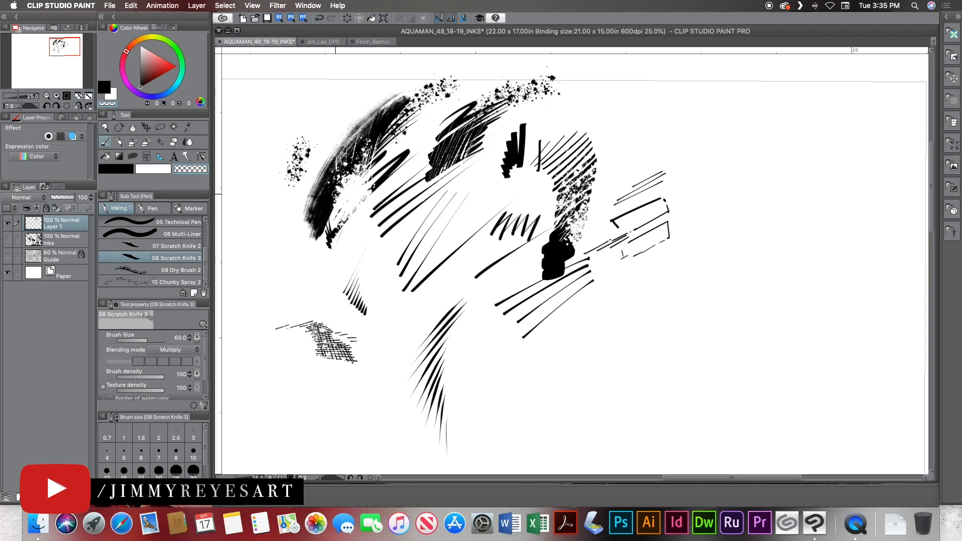
# Hide practice Layer 1, show the Inks and Guide layers, and make the Inks layer active.
pyautogui.moveTo(297, 312); pyautogui.dragTo(340, 338)
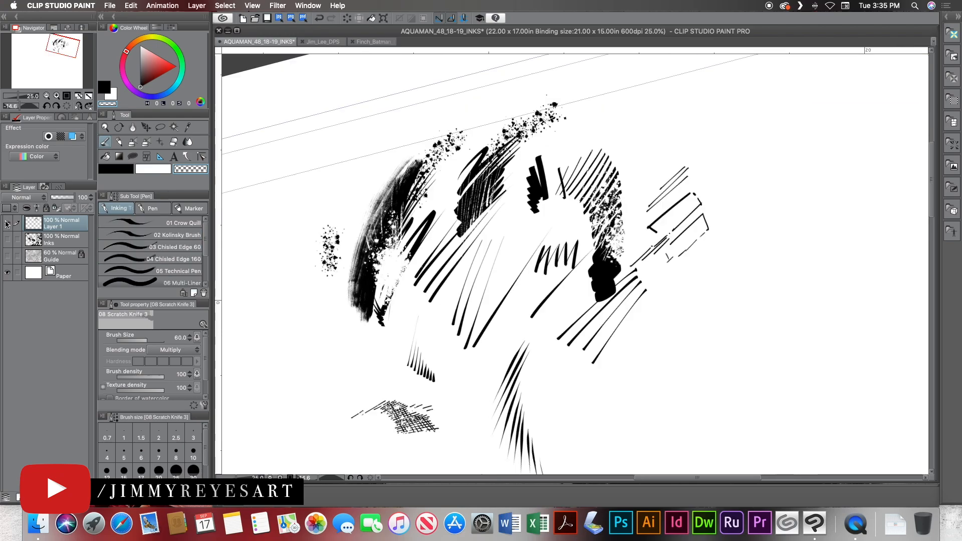
pyautogui.click(7, 223)
pyautogui.click(7, 240)
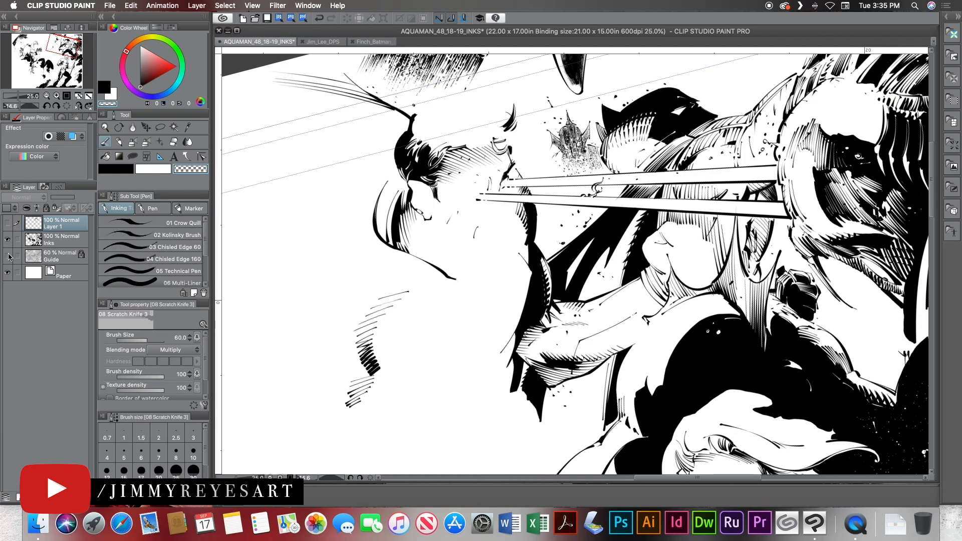
pyautogui.click(7, 256)
pyautogui.press('r')
pyautogui.moveTo(551, 232); pyautogui.dragTo(556, 227)
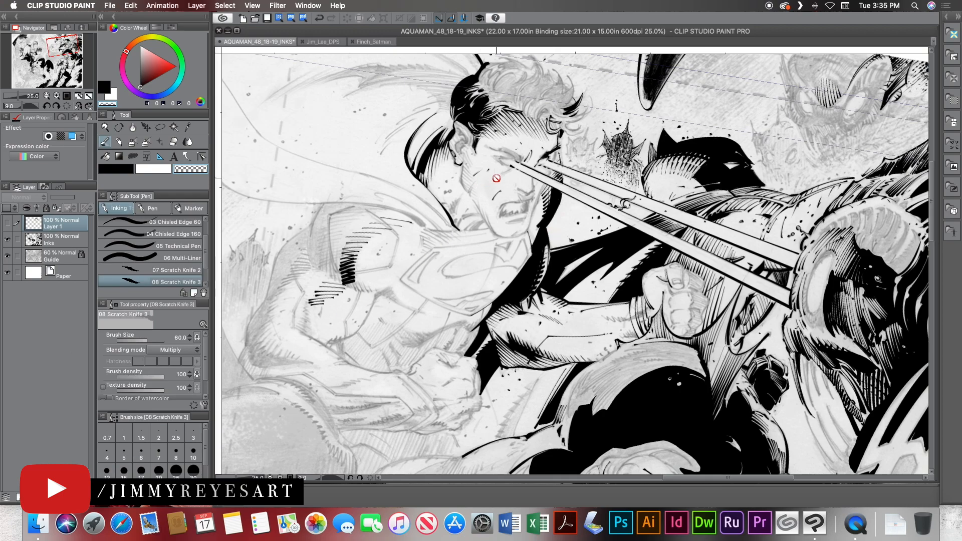
pyautogui.moveTo(438, 261); pyautogui.dragTo(386, 221)
pyautogui.click(65, 240)
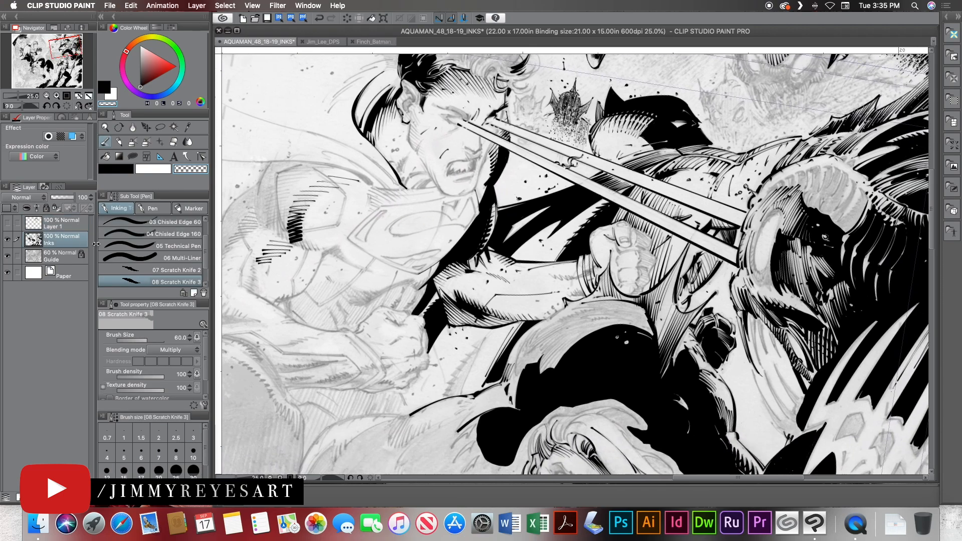
# Examine the spatter, scratch and solid black textures across the inked page, from the trident area to the ground and legs.
pyautogui.moveTo(571, 395); pyautogui.dragTo(645, 249)
pyautogui.moveTo(660, 420)
pyautogui.mouseDown()
pyautogui.moveTo(642, 293)
pyautogui.moveTo(508, 172)
pyautogui.mouseUp()
pyautogui.moveTo(672, 385)
pyautogui.mouseDown()
pyautogui.moveTo(527, 387)
pyautogui.moveTo(448, 406)
pyautogui.mouseUp()
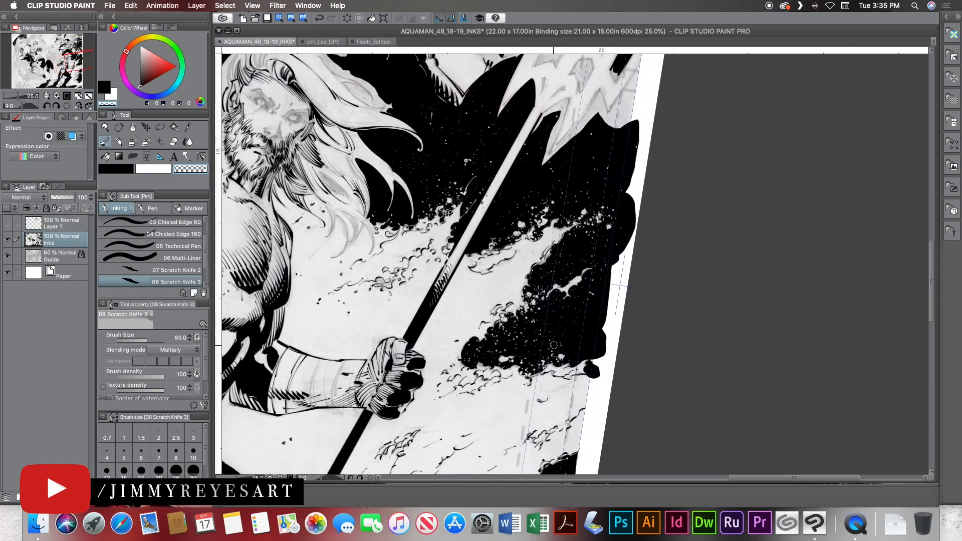
pyautogui.moveTo(538, 338); pyautogui.dragTo(575, 194)
pyautogui.moveTo(453, 466); pyautogui.dragTo(575, 224)
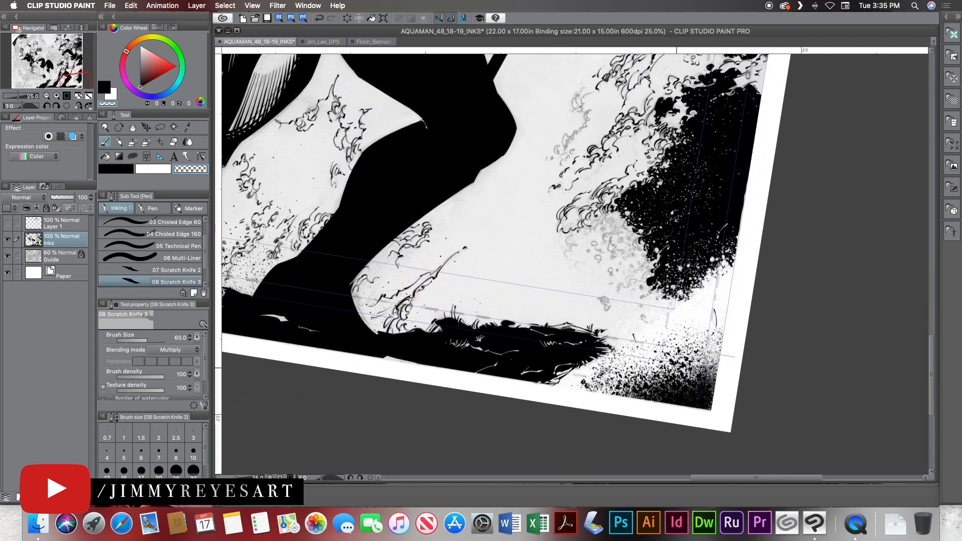
pyautogui.moveTo(353, 233); pyautogui.dragTo(678, 261)
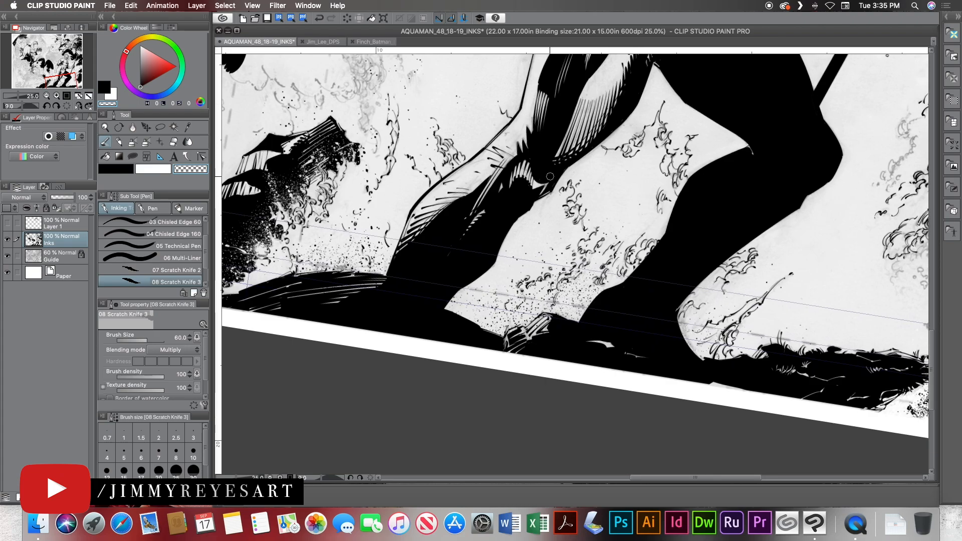
pyautogui.moveTo(448, 123); pyautogui.dragTo(392, 392)
pyautogui.moveTo(651, 93); pyautogui.dragTo(502, 329)
pyautogui.moveTo(564, 222); pyautogui.dragTo(493, 279)
pyautogui.moveTo(475, 134); pyautogui.dragTo(455, 352)
pyautogui.moveTo(500, 177); pyautogui.dragTo(497, 342)
# Ink black strokes on the front hair tuft of the laser-eyed hero with the Kolinsky Brush at size 40 on the Inks layer.
pyautogui.moveTo(447, 175); pyautogui.dragTo(521, 205)
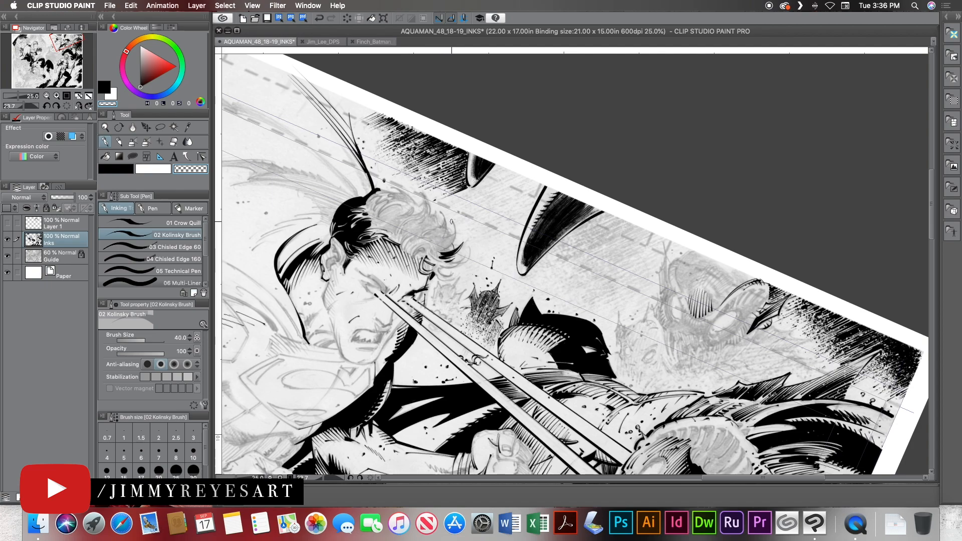
pyautogui.press('c')
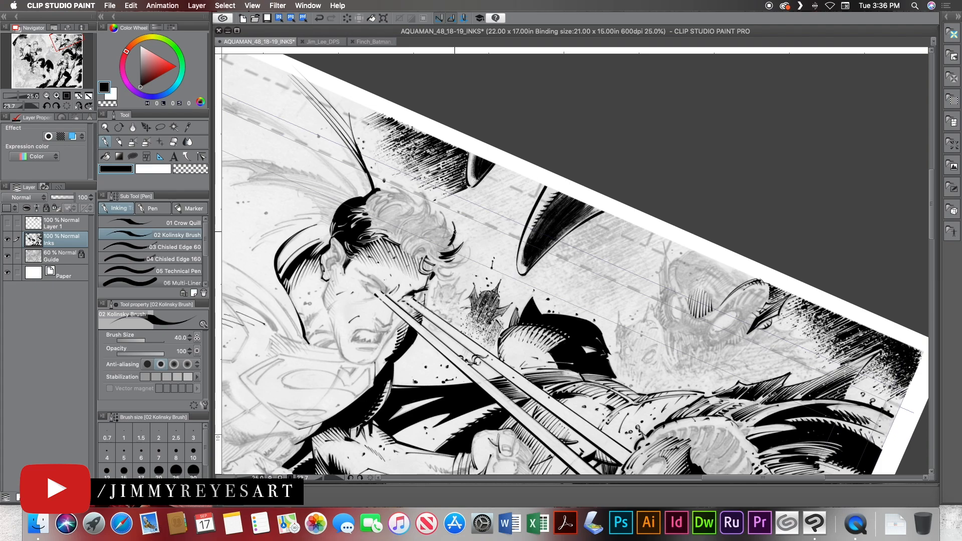
pyautogui.moveTo(444, 241); pyautogui.dragTo(452, 237)
pyautogui.moveTo(502, 166); pyautogui.dragTo(468, 206)
pyautogui.moveTo(437, 278); pyautogui.dragTo(475, 180)
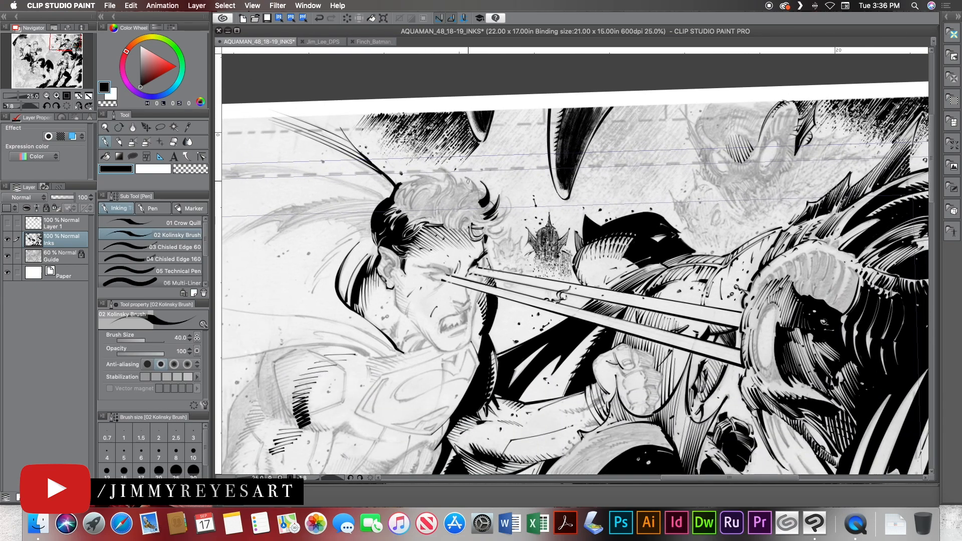